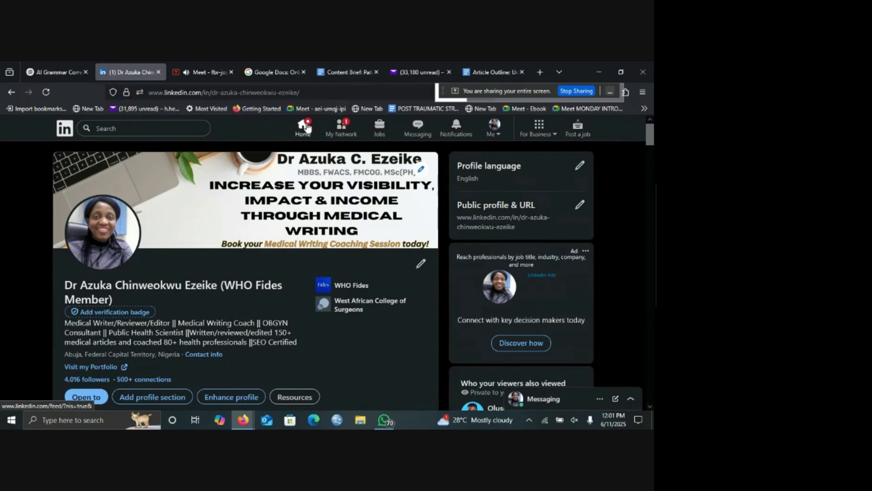
Start a new article from the home feed and look over the empty article editor
{"action": "left_click", "coordinate": [308, 131]}
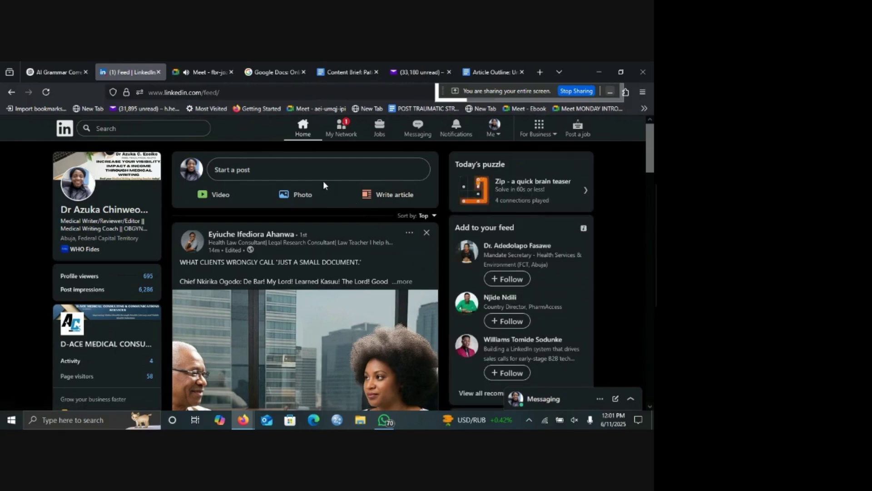
{"action": "left_click", "coordinate": [393, 198]}
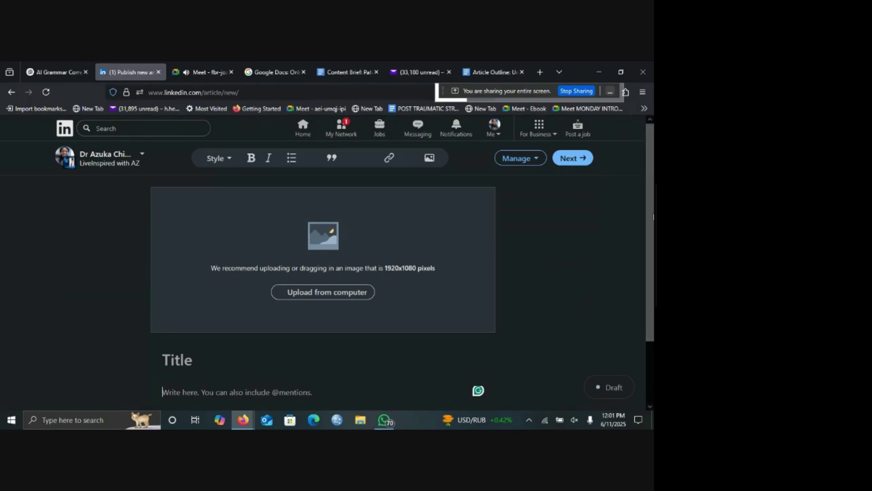
{"action": "scroll", "coordinate": [654, 217], "scroll_direction": "down", "scroll_amount": 2}
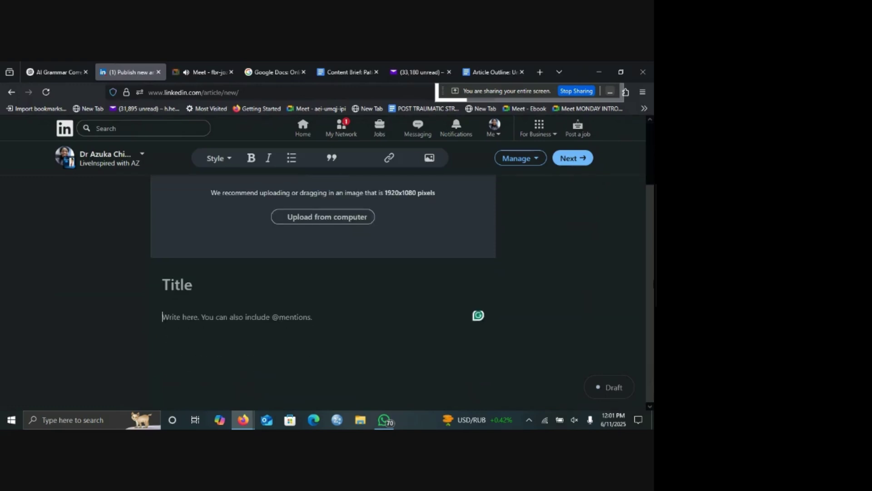
{"action": "scroll", "coordinate": [654, 204], "scroll_direction": "up", "scroll_amount": 2}
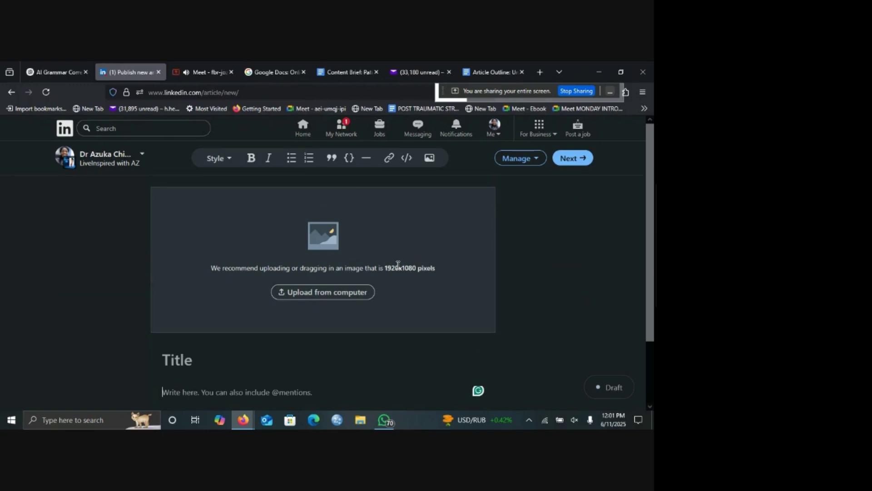
{"action": "scroll", "coordinate": [649, 255], "scroll_direction": "down", "scroll_amount": 1}
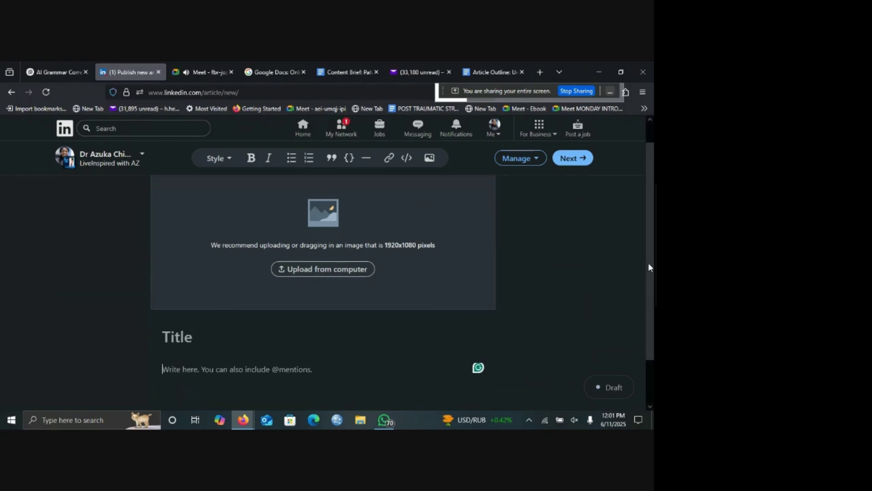
{"action": "scroll", "coordinate": [649, 267], "scroll_direction": "down", "scroll_amount": 1}
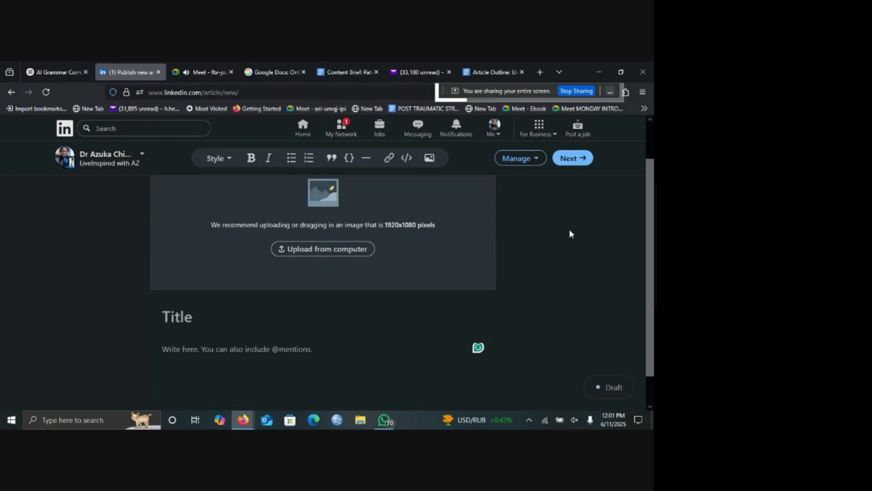
Open the form for creating a newsletter and examine its title field and publishing frequency options
{"action": "left_click", "coordinate": [534, 164]}
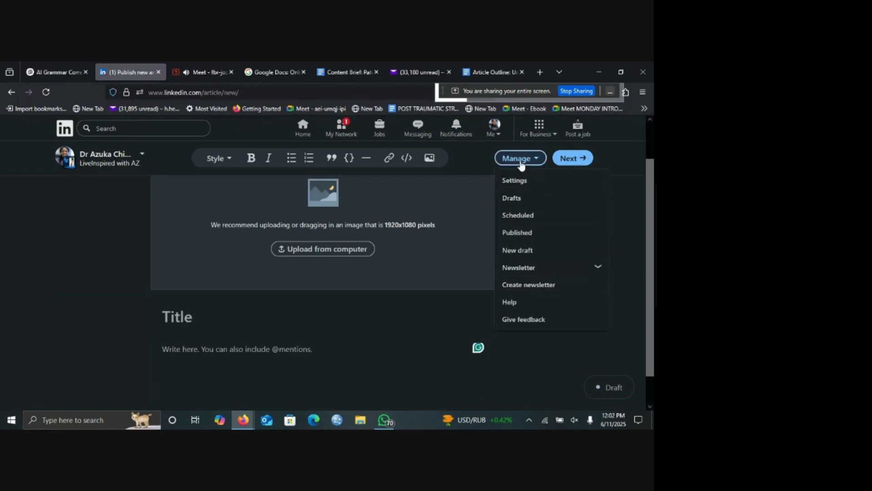
{"action": "left_click", "coordinate": [515, 289]}
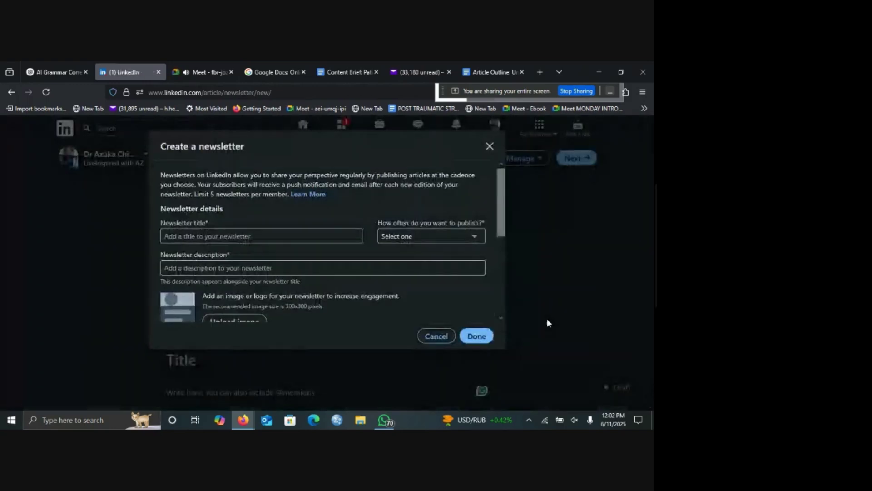
{"action": "left_click_drag", "start_coordinate": [502, 224], "coordinate": [503, 204]}
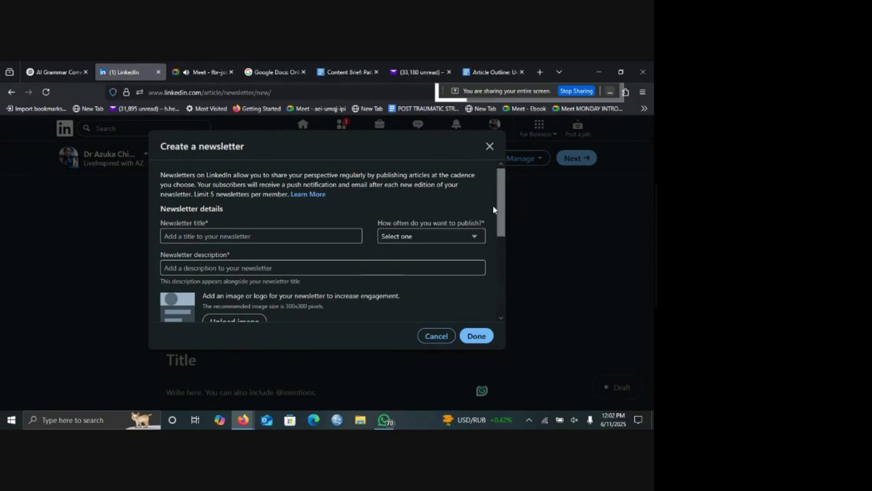
{"action": "left_click_drag", "start_coordinate": [502, 219], "coordinate": [500, 197]}
{"action": "left_click_drag", "start_coordinate": [500, 191], "coordinate": [497, 190]}
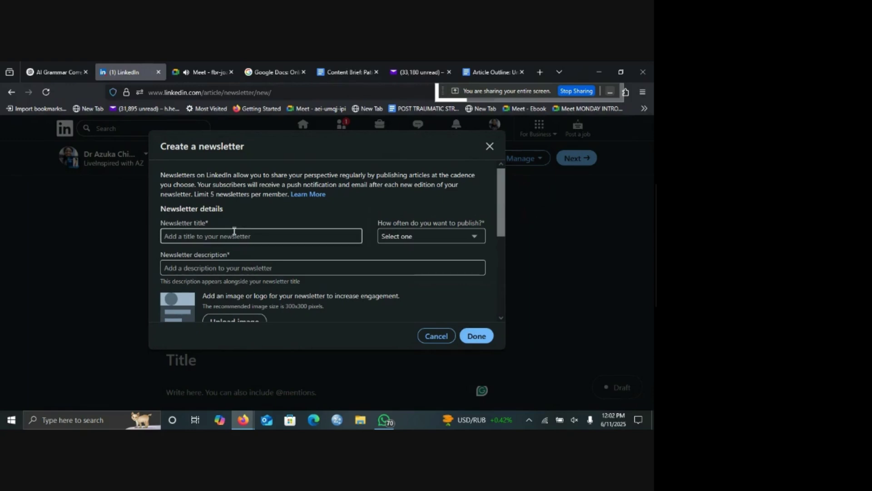
{"action": "left_click", "coordinate": [201, 238]}
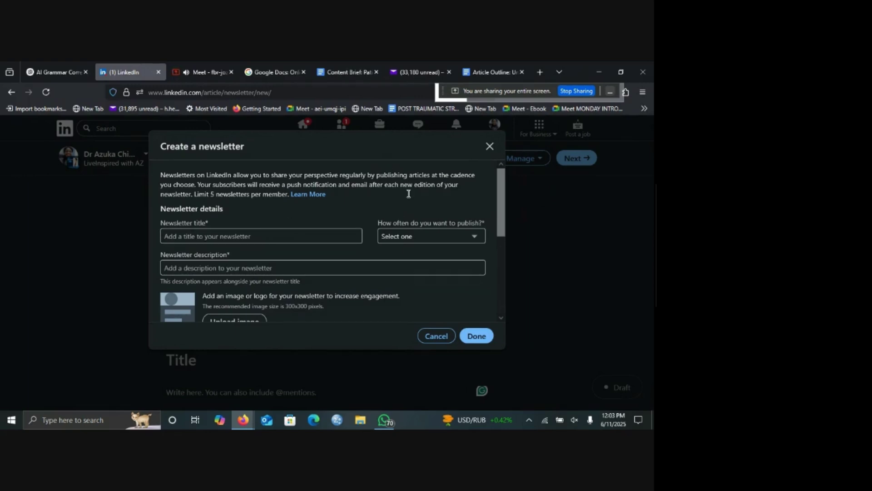
{"action": "left_click", "coordinate": [479, 237]}
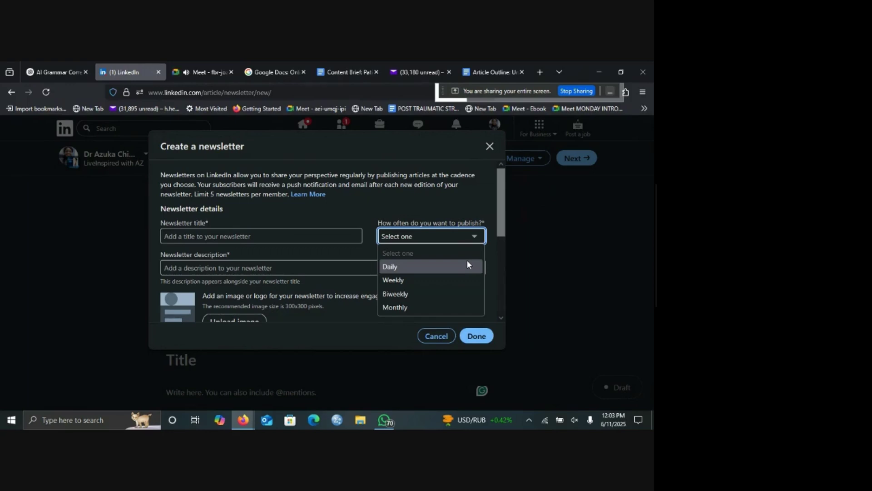
Review the newsletter form's description, image upload and subscriber notification sections, and close the form without creating a newsletter
{"action": "left_click", "coordinate": [501, 230]}
{"action": "left_click_drag", "start_coordinate": [501, 229], "coordinate": [501, 237]}
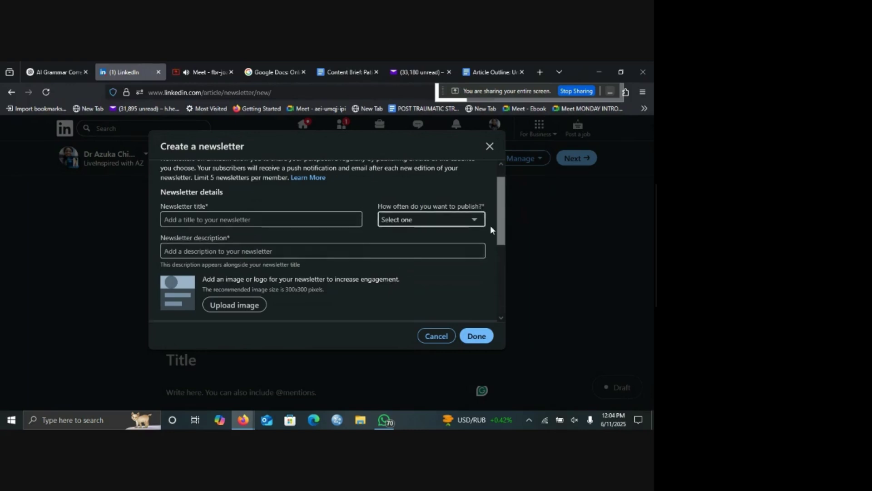
{"action": "left_click_drag", "start_coordinate": [502, 236], "coordinate": [503, 256]}
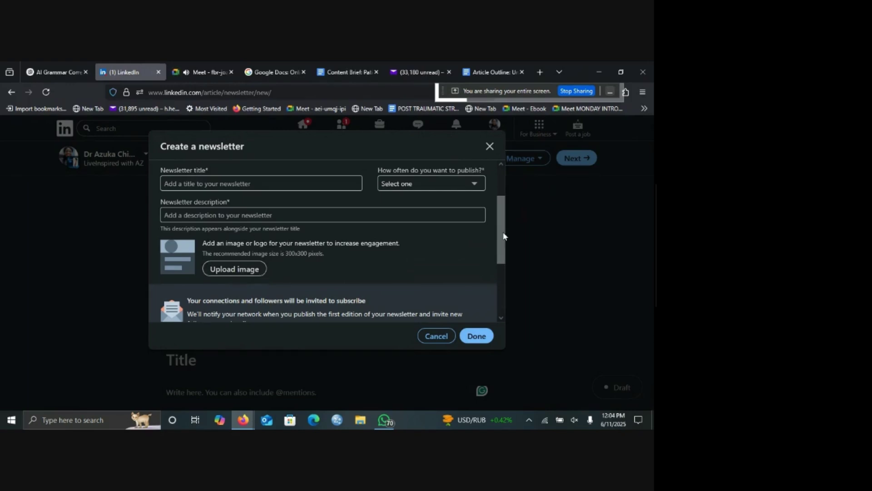
{"action": "left_click_drag", "start_coordinate": [503, 236], "coordinate": [498, 275]}
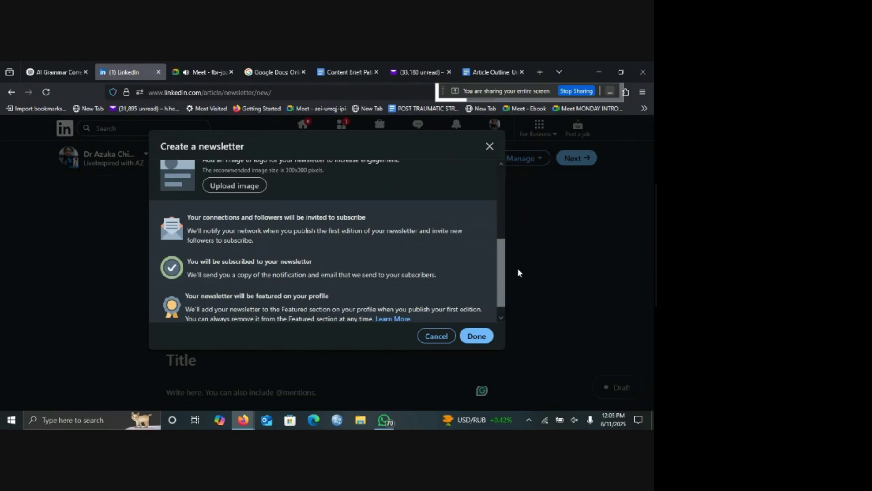
{"action": "left_click_drag", "start_coordinate": [504, 277], "coordinate": [500, 294]}
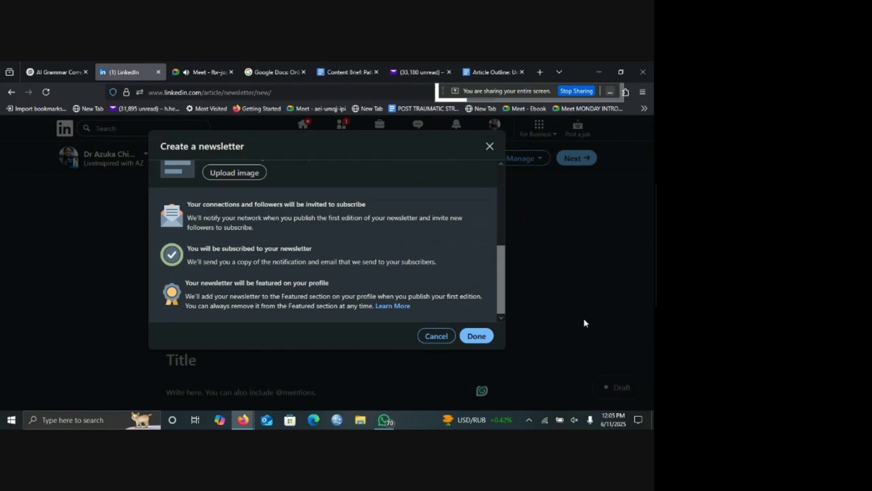
{"action": "left_click", "coordinate": [539, 313]}
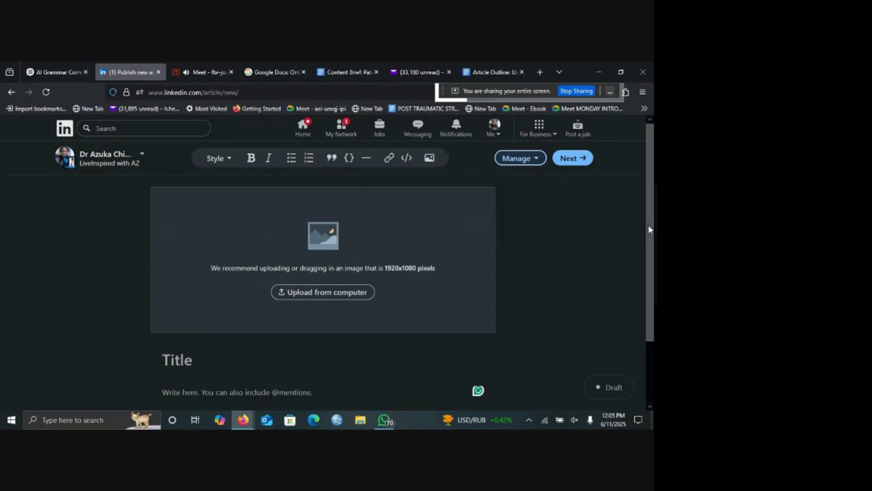
Start a new article from the home feed and add "Black and White Quote Instagram Post (1)" from Downloads as its cover image
{"action": "left_click", "coordinate": [304, 129]}
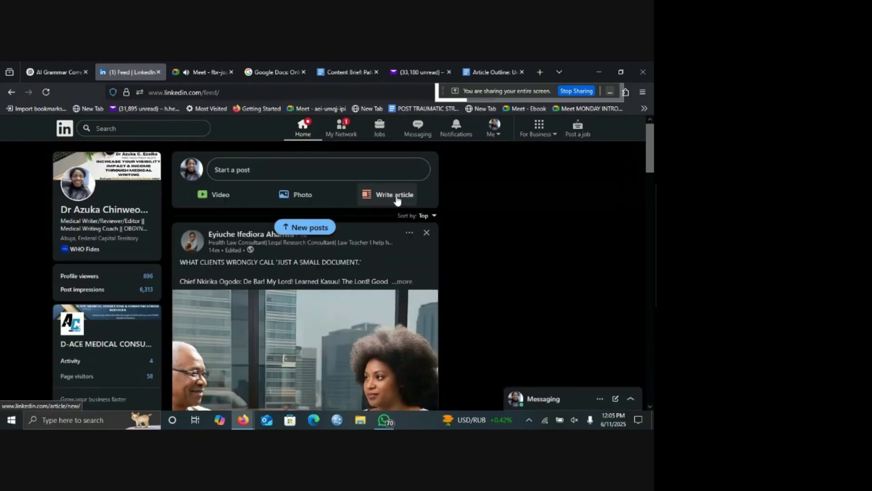
{"action": "left_click", "coordinate": [398, 199]}
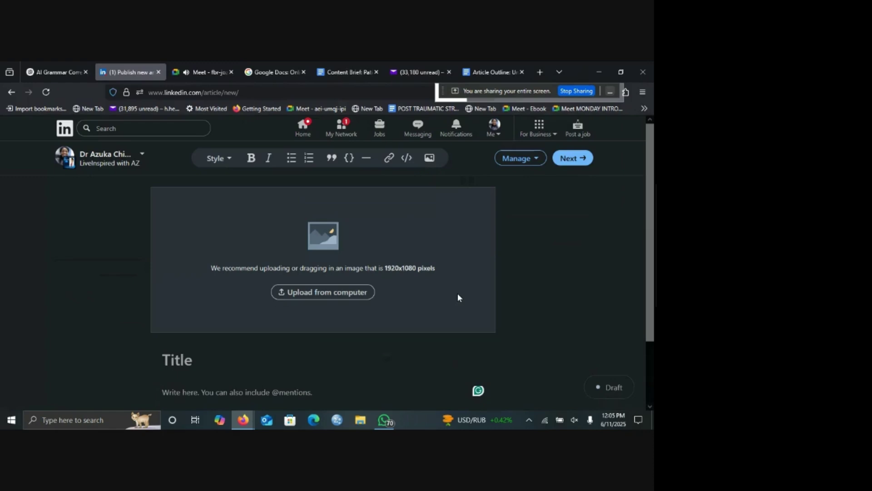
{"action": "left_click", "coordinate": [348, 296]}
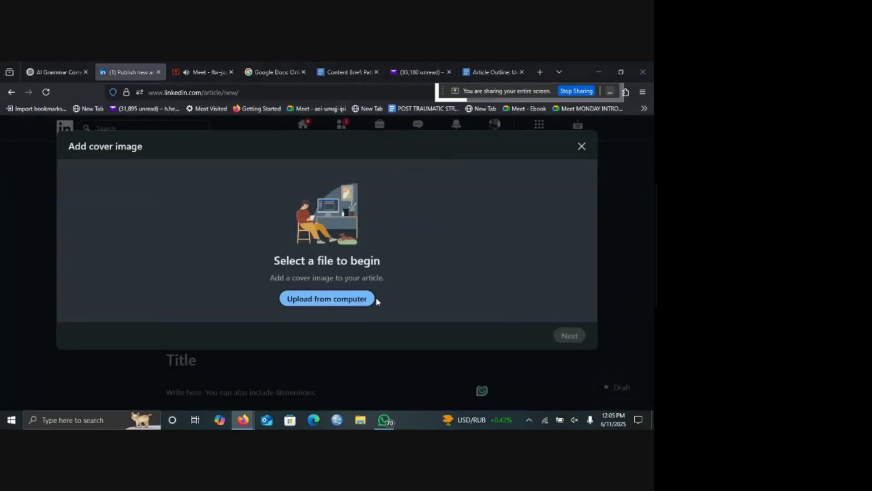
{"action": "left_click", "coordinate": [365, 297]}
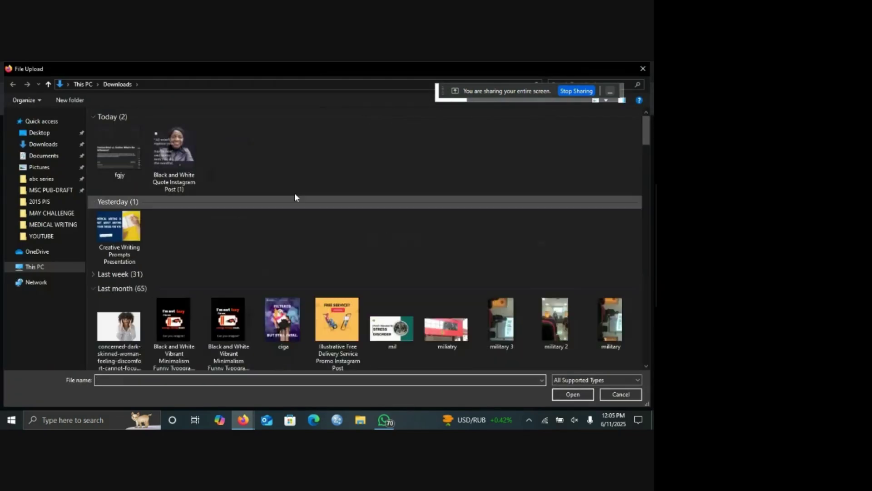
{"action": "left_click", "coordinate": [178, 149]}
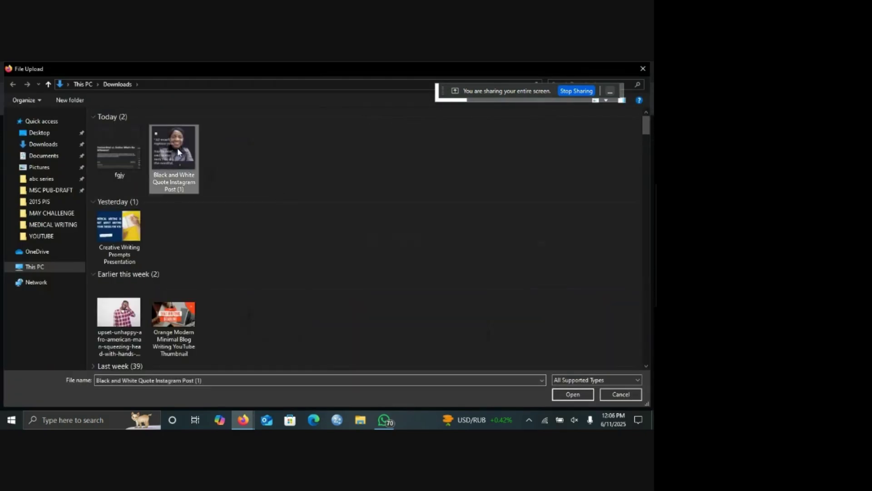
{"action": "left_click", "coordinate": [573, 394]}
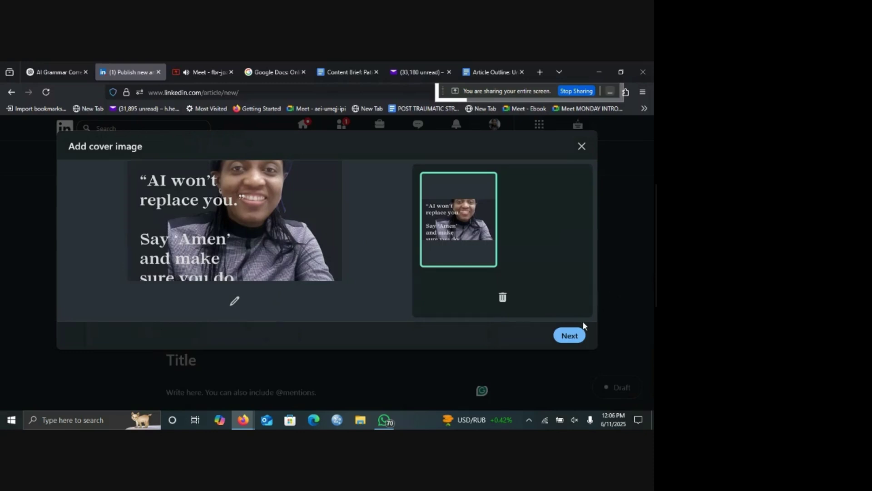
{"action": "left_click", "coordinate": [570, 336]}
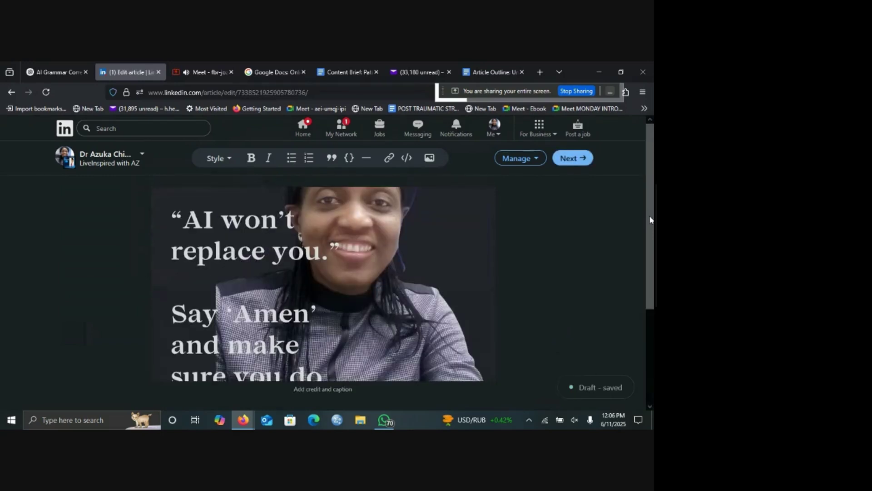
Enter "freepik" as the credit and caption beneath the cover image
{"action": "left_click_drag", "start_coordinate": [648, 187], "coordinate": [651, 244]}
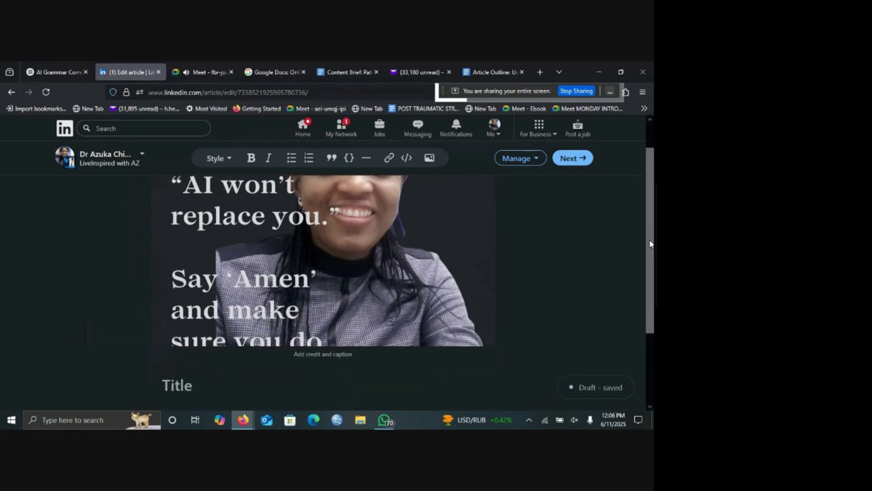
{"action": "left_click_drag", "start_coordinate": [651, 244], "coordinate": [650, 265]}
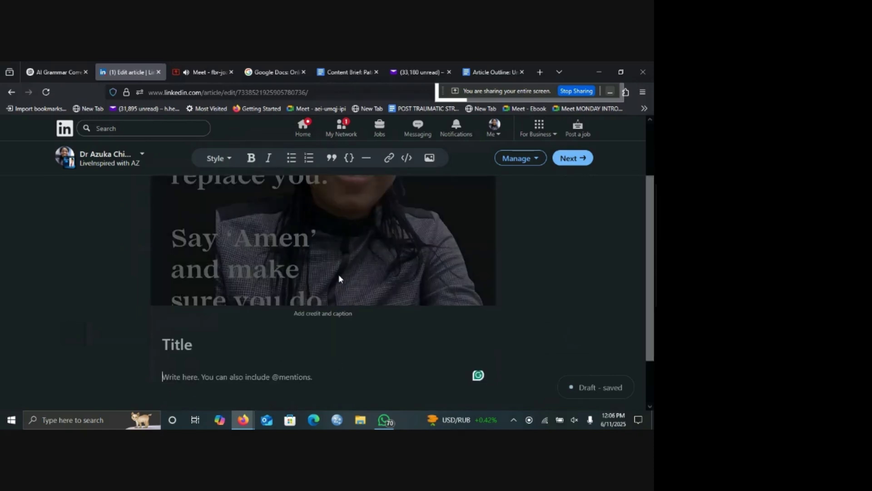
{"action": "left_click", "coordinate": [306, 315]}
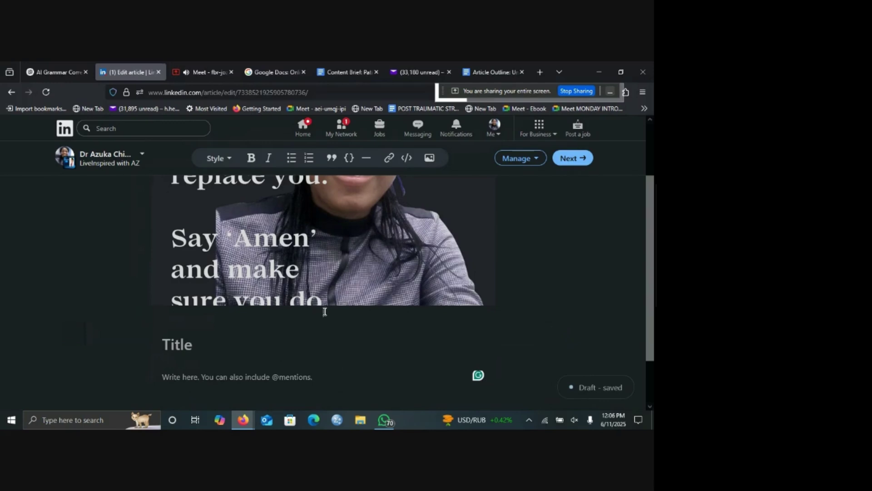
{"action": "type", "text": "free"}
{"action": "type", "text": "po"}
{"action": "type", "text": "ik"}
{"action": "key", "text": "BackSpace"}
{"action": "key", "text": "BackSpace"}
{"action": "key", "text": "BackSpace"}
{"action": "type", "text": "ik"}
Title the article "CLINICAL GOVERNANCE", applying the suggested spelling correction
{"action": "left_click", "coordinate": [184, 345]}
{"action": "type", "text": "CLINCAL G"}
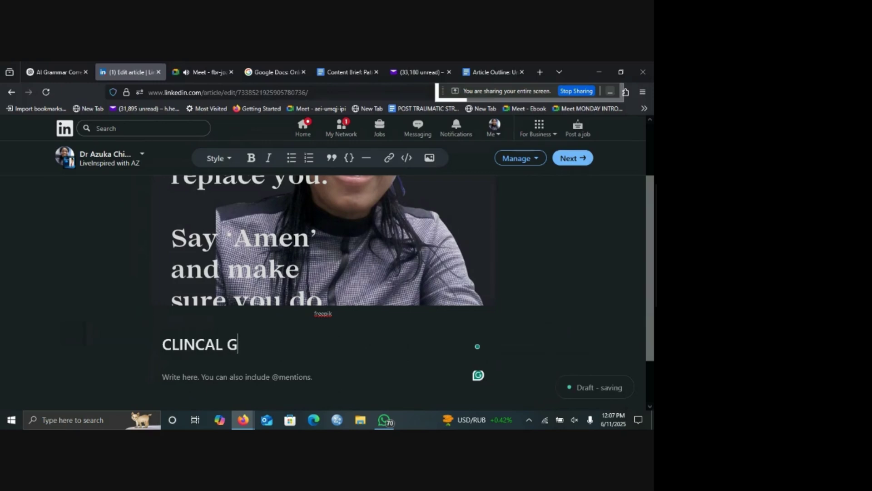
{"action": "type", "text": "OVER"}
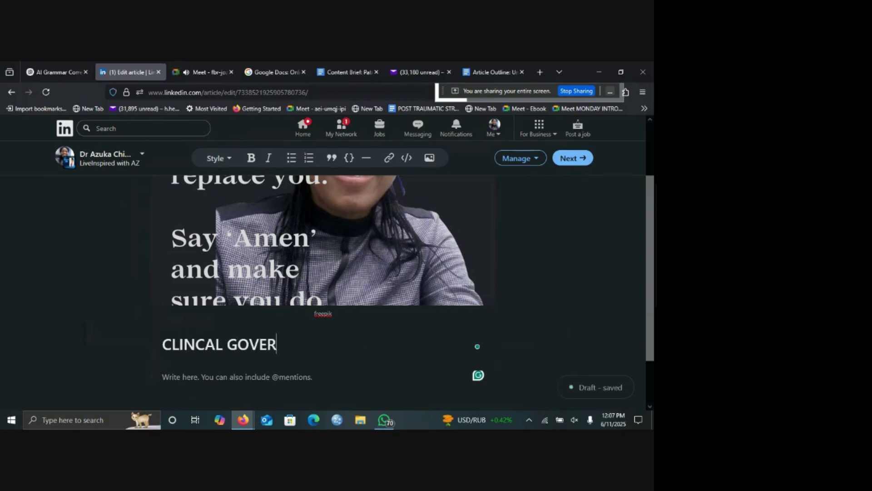
{"action": "type", "text": "NACE"}
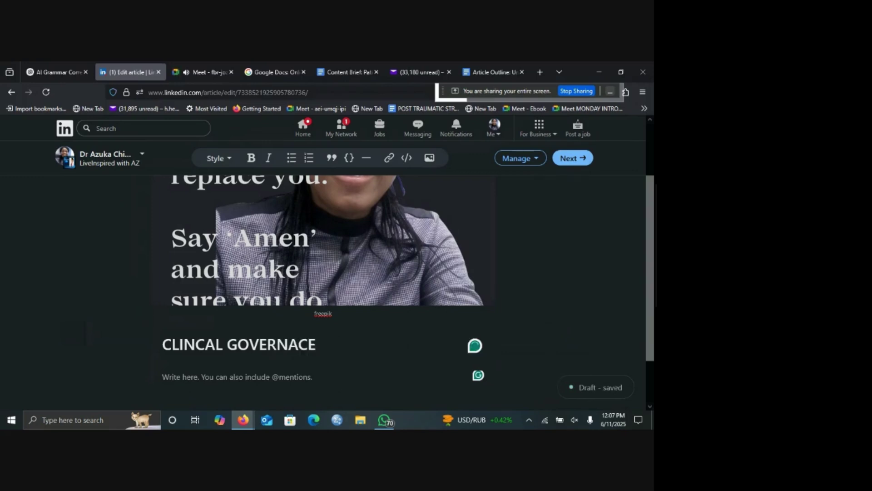
{"action": "triple_click", "coordinate": [179, 345]}
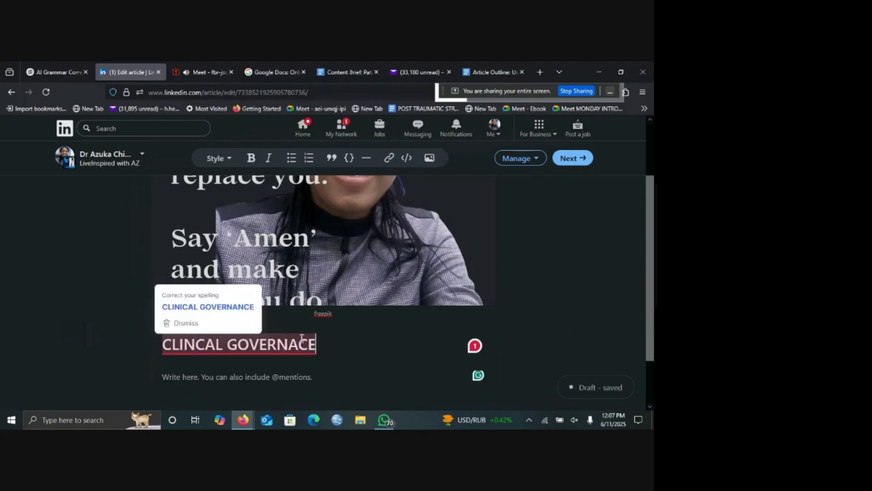
{"action": "left_click", "coordinate": [218, 307]}
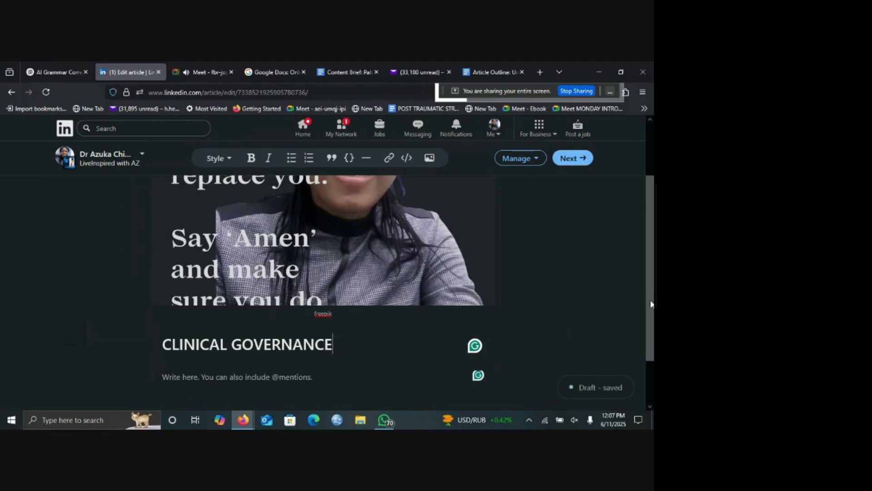
Write "Clinical governace" as the first line of the article body beneath the title
{"action": "left_click_drag", "start_coordinate": [650, 304], "coordinate": [650, 345]}
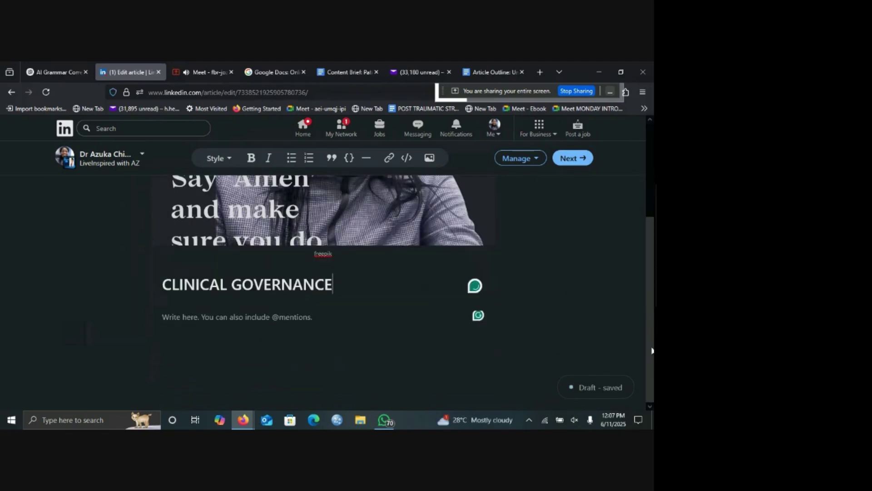
{"action": "left_click", "coordinate": [242, 315]}
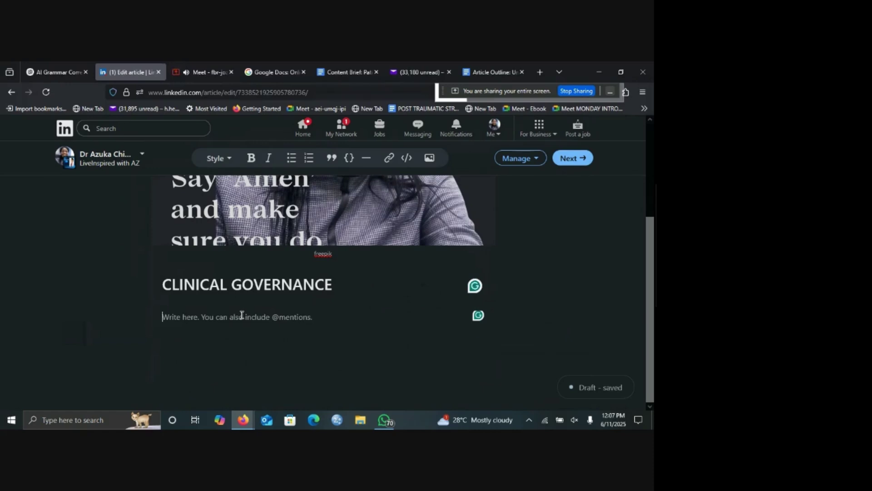
{"action": "type", "text": "c"}
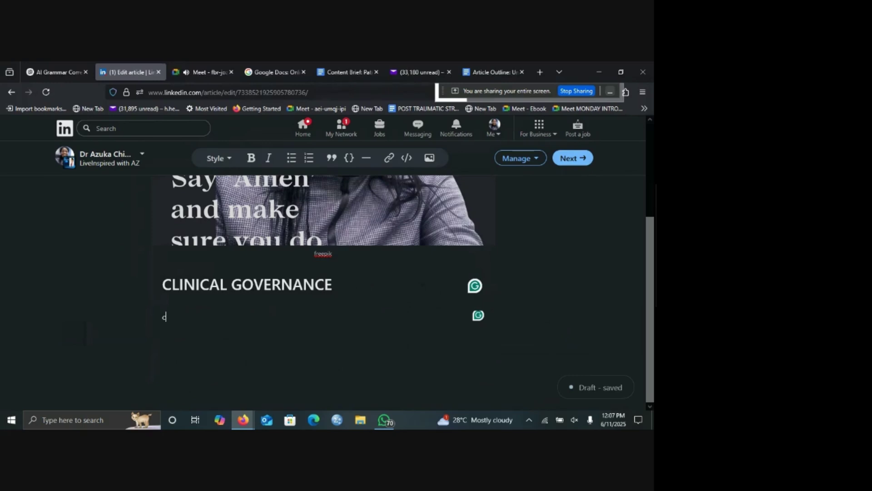
{"action": "key", "text": "BackSpace"}
{"action": "type", "text": "Clinical governav"}
{"action": "key", "text": "BackSpace"}
{"action": "type", "text": "c"}
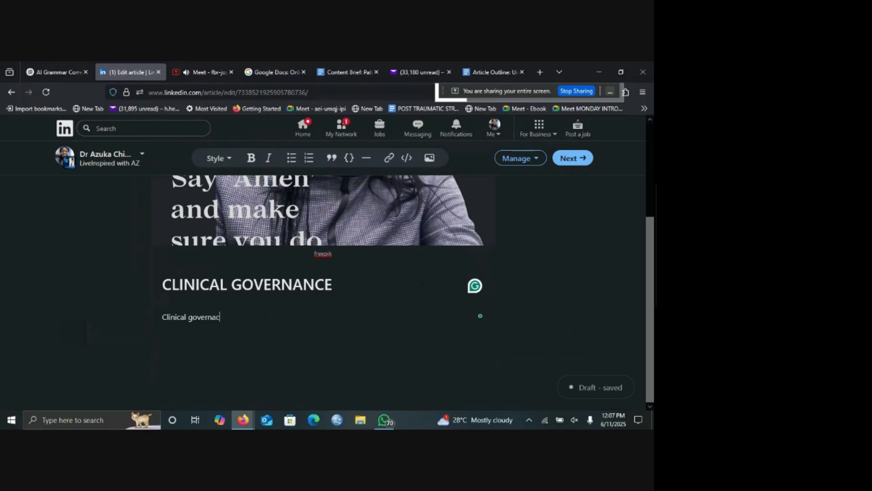
{"action": "type", "text": "e"}
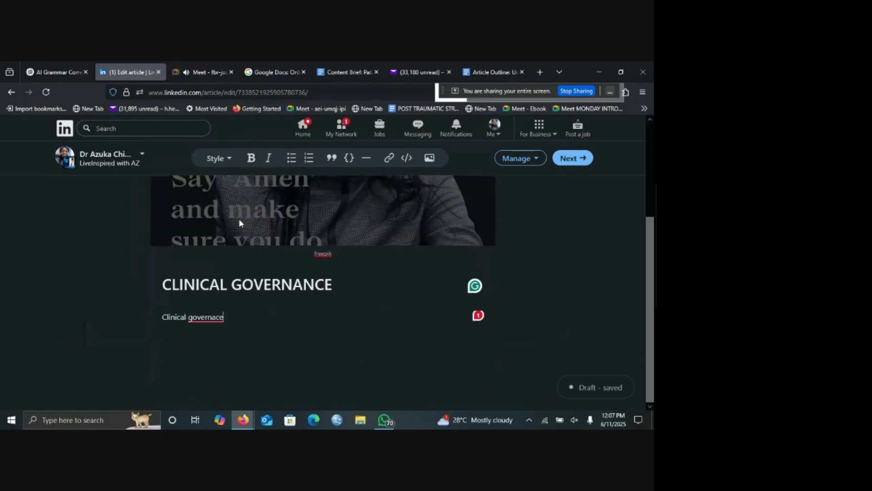
Format the whole "Clinical governace" body line in bold and italic
{"action": "left_click_drag", "start_coordinate": [225, 317], "coordinate": [150, 317]}
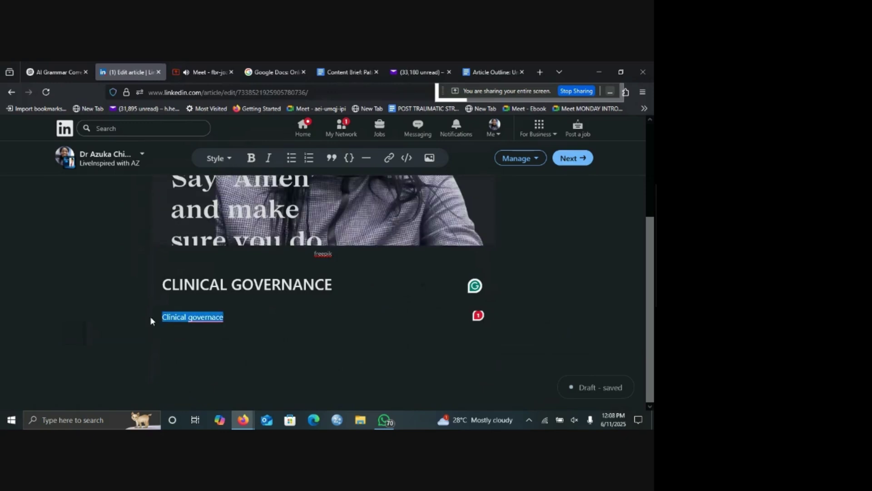
{"action": "left_click", "coordinate": [253, 160]}
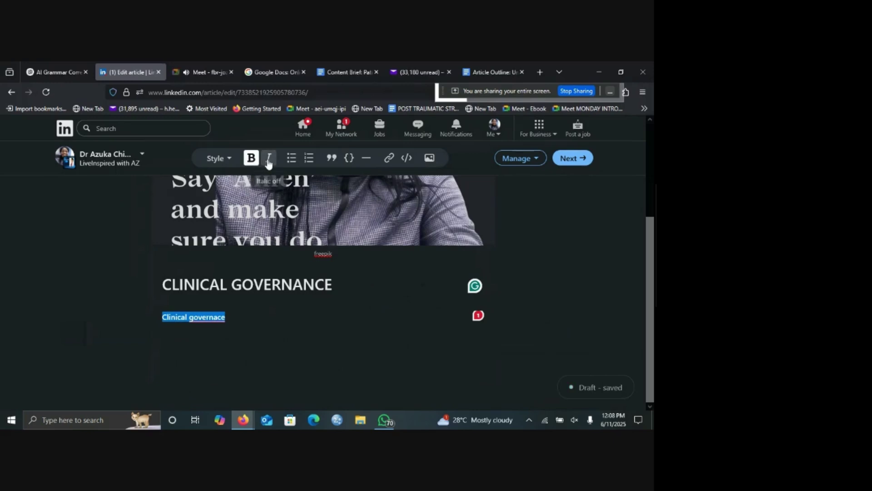
{"action": "left_click", "coordinate": [270, 159]}
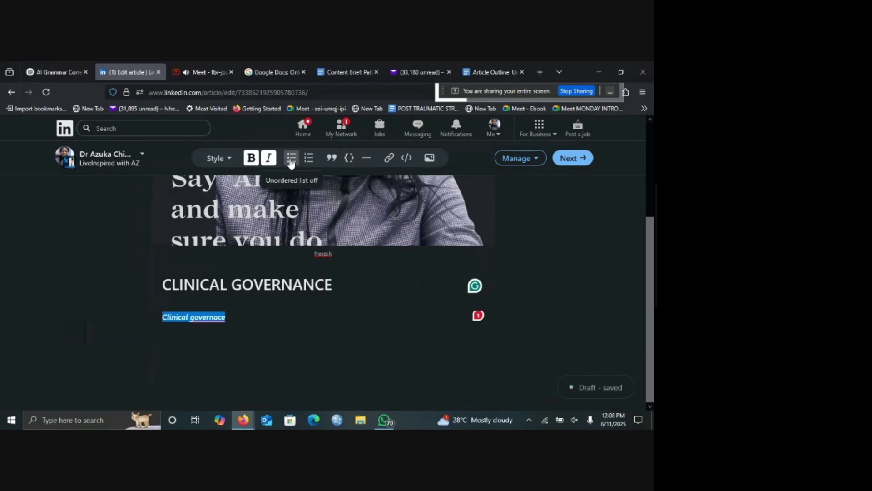
Try the body line as an unordered list and as a numbered list, and remove the list formatting
{"action": "left_click", "coordinate": [291, 159]}
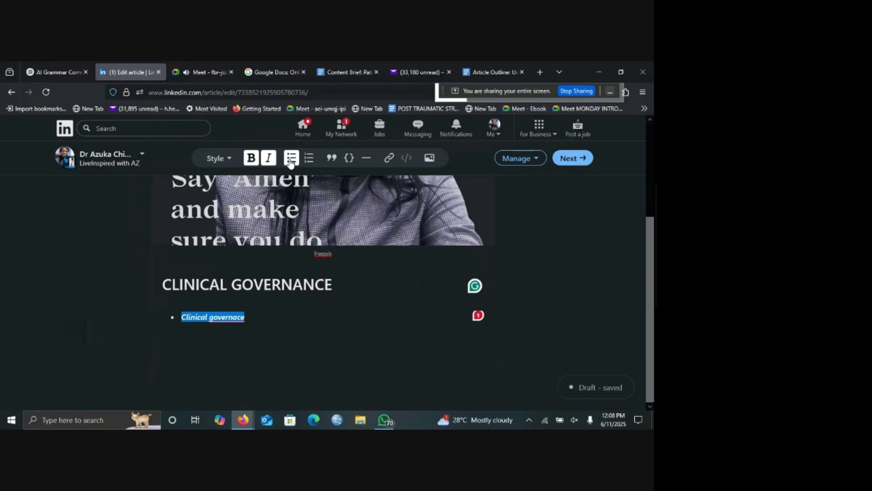
{"action": "left_click", "coordinate": [309, 159]}
{"action": "left_click", "coordinate": [324, 341]}
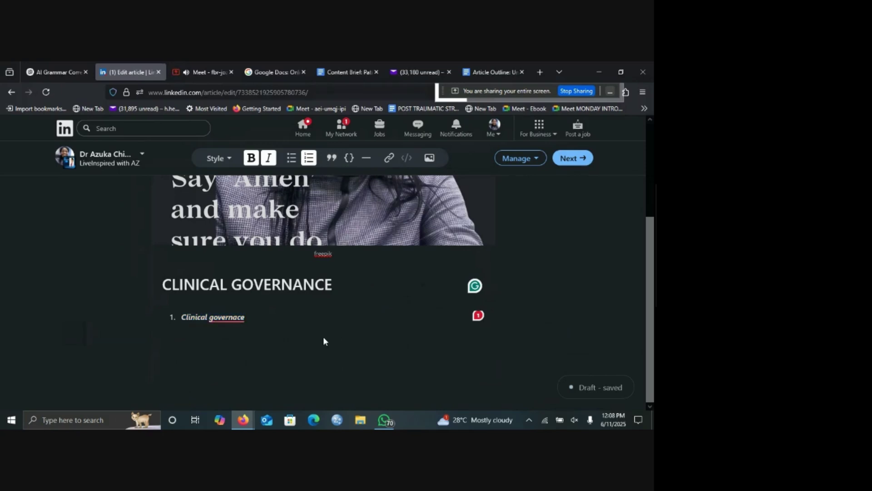
{"action": "triple_click", "coordinate": [199, 317]}
{"action": "mouse_move", "coordinate": [223, 317]}
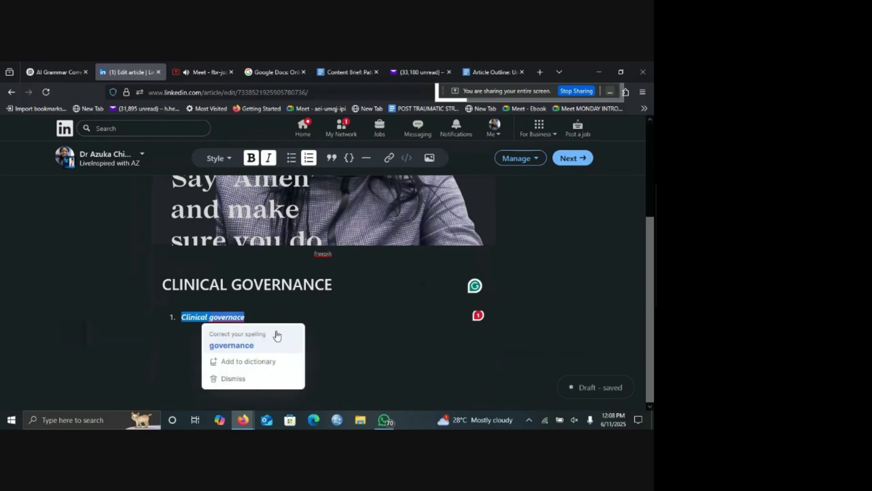
{"action": "left_click", "coordinate": [257, 313]}
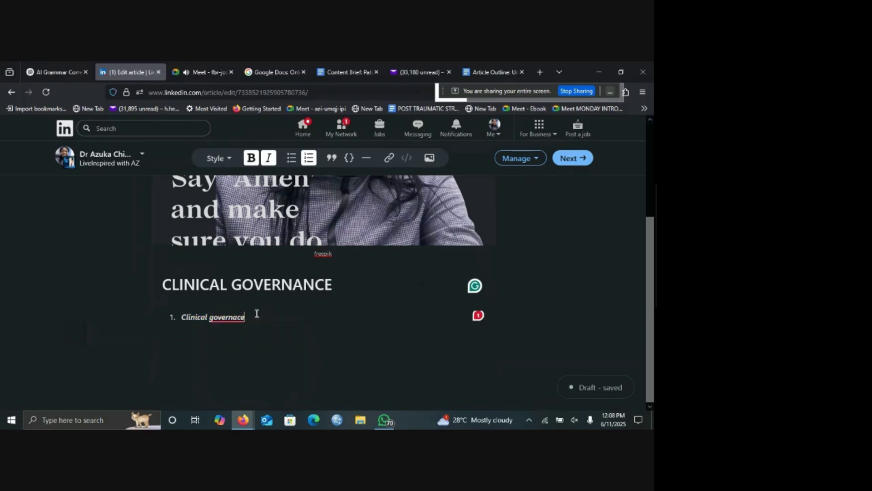
{"action": "key", "text": "Return"}
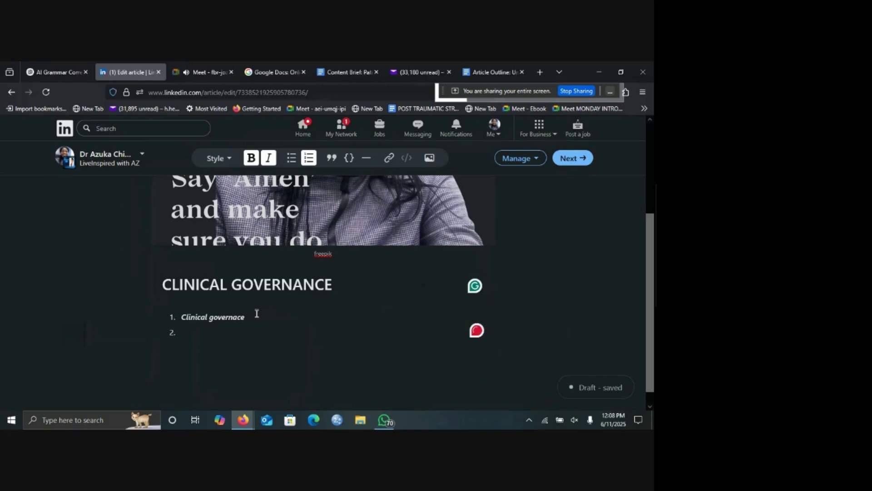
{"action": "key", "text": "BackSpace"}
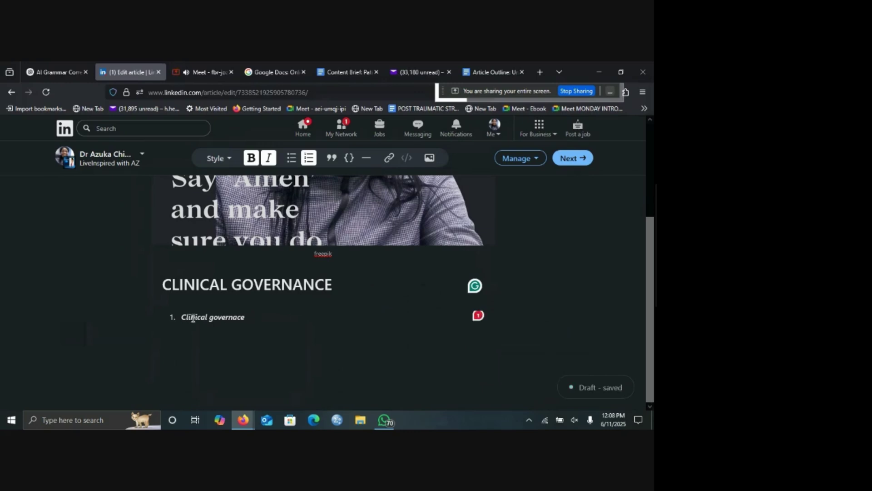
{"action": "left_click", "coordinate": [182, 317]}
{"action": "key", "text": "BackSpace"}
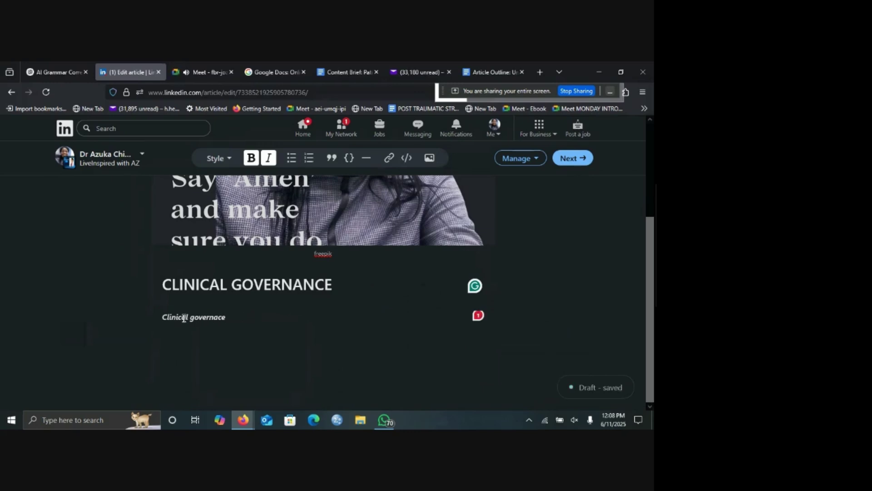
Turn the body line into a quote block and insert a divider in place of its selected text
{"action": "left_click_drag", "start_coordinate": [227, 317], "coordinate": [161, 317]}
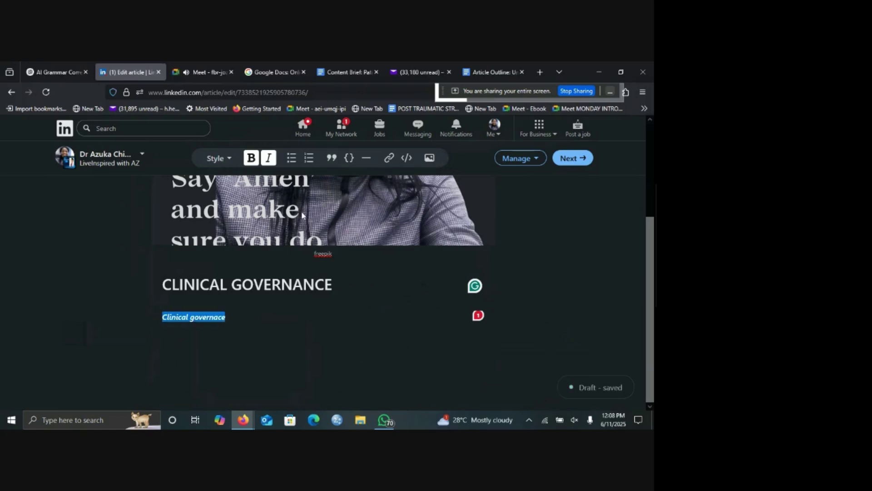
{"action": "left_click", "coordinate": [331, 159]}
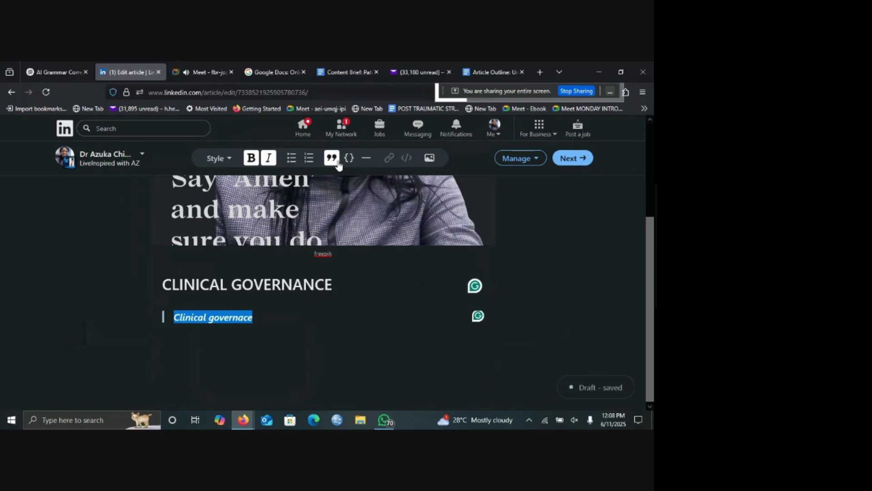
{"action": "left_click", "coordinate": [366, 159]}
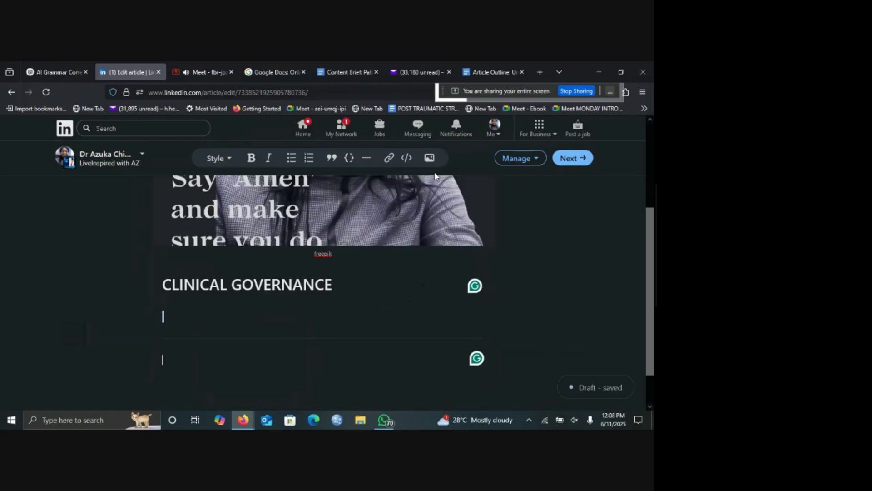
Insert the image "Creative Writing Prompts Presentation" from Downloads into the article body below the divider
{"action": "left_click", "coordinate": [429, 160]}
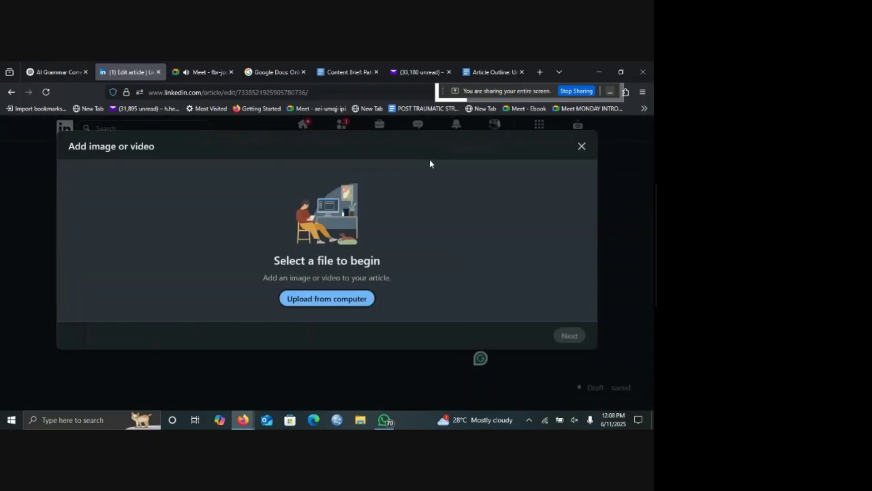
{"action": "left_click", "coordinate": [396, 257]}
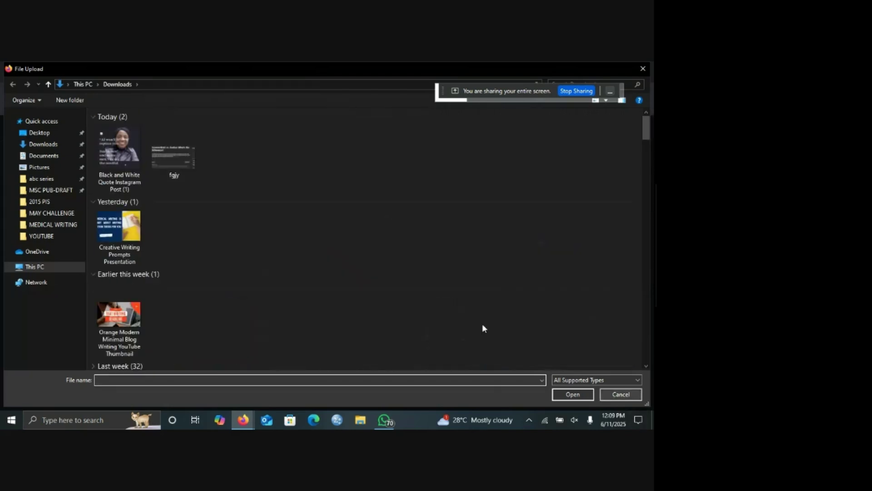
{"action": "left_click", "coordinate": [119, 232]}
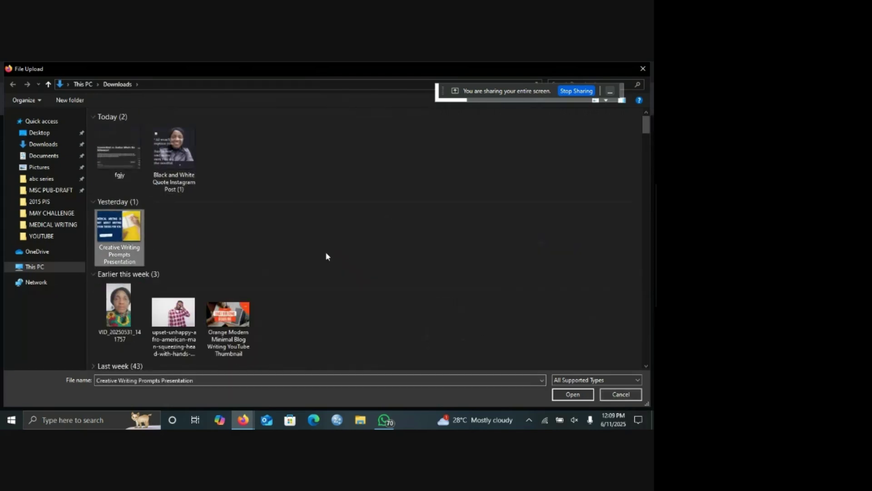
{"action": "left_click", "coordinate": [557, 395]}
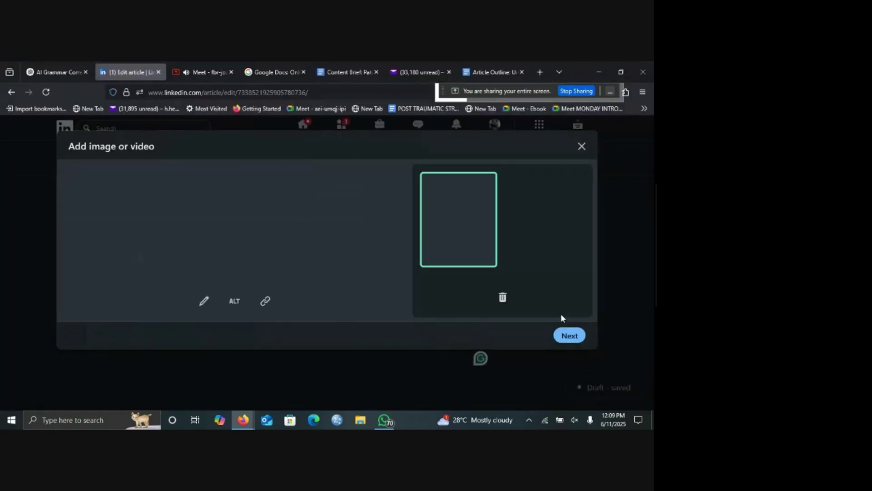
{"action": "left_click", "coordinate": [570, 337]}
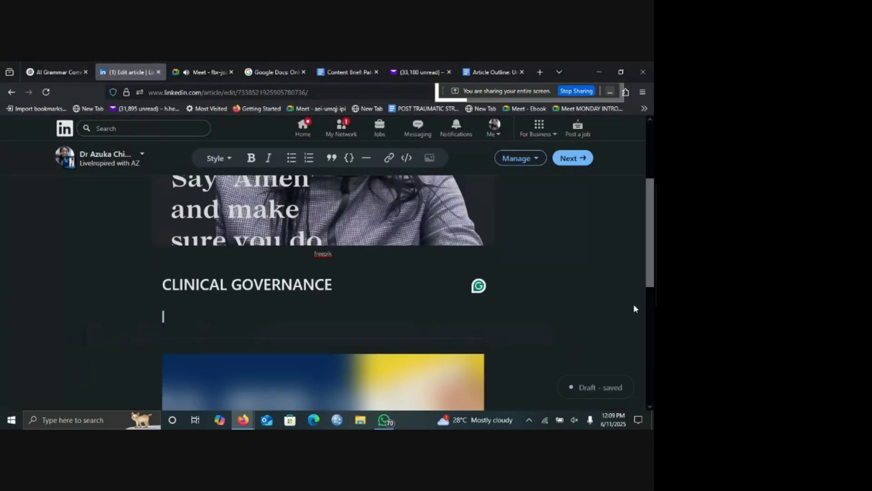
Advance the article to the publishing stage and look through the post preview, keeping the draft instead of discarding it
{"action": "scroll", "coordinate": [649, 298], "scroll_direction": "down", "scroll_amount": 2}
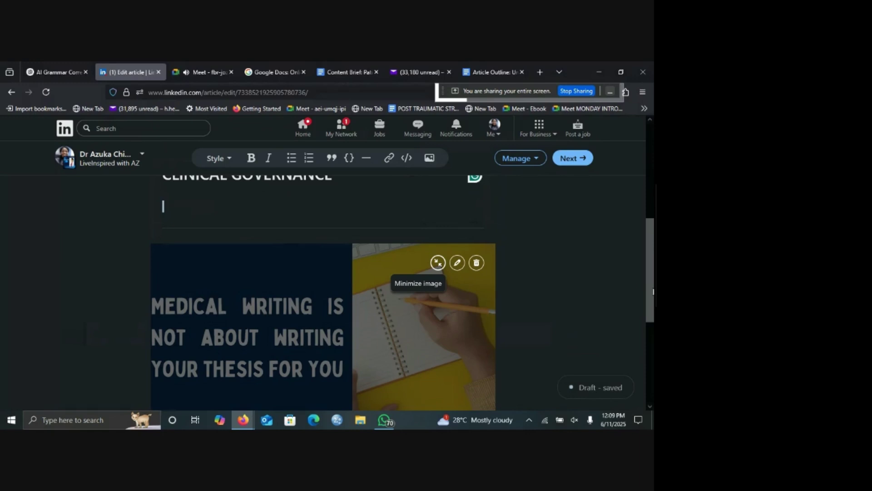
{"action": "left_click_drag", "start_coordinate": [653, 291], "coordinate": [653, 366]}
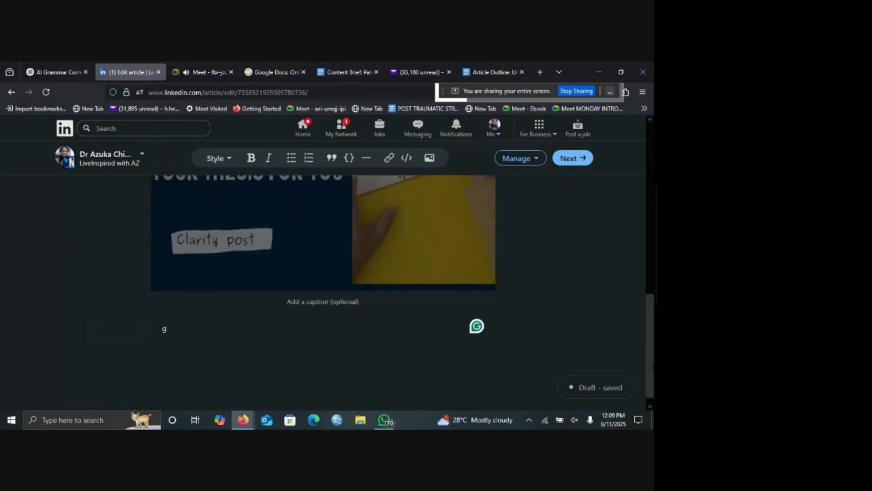
{"action": "left_click", "coordinate": [216, 326]}
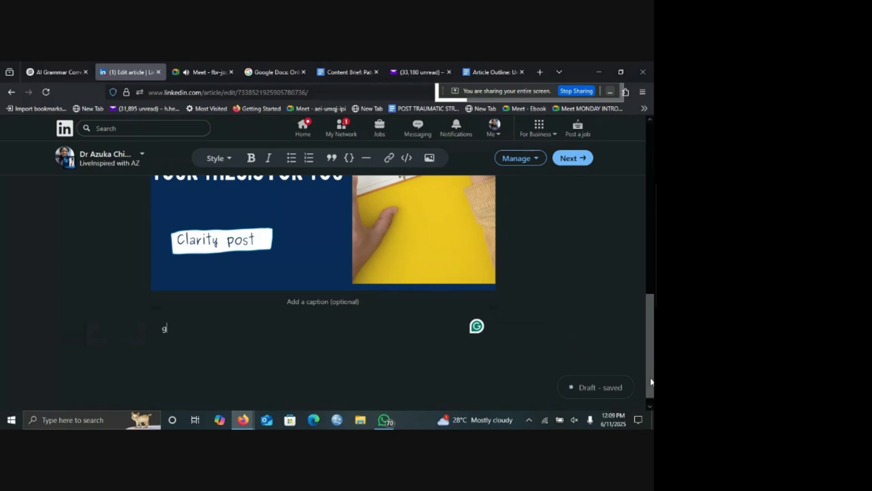
{"action": "left_click_drag", "start_coordinate": [651, 379], "coordinate": [651, 351]}
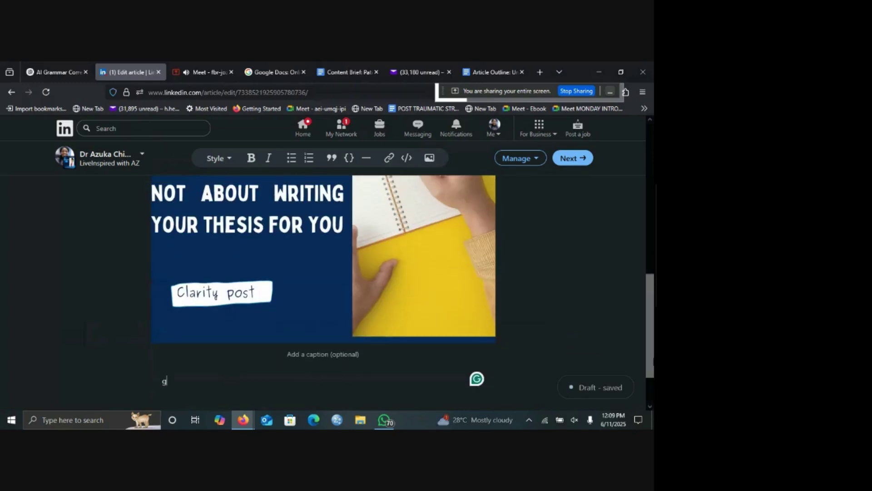
{"action": "left_click", "coordinate": [571, 162]}
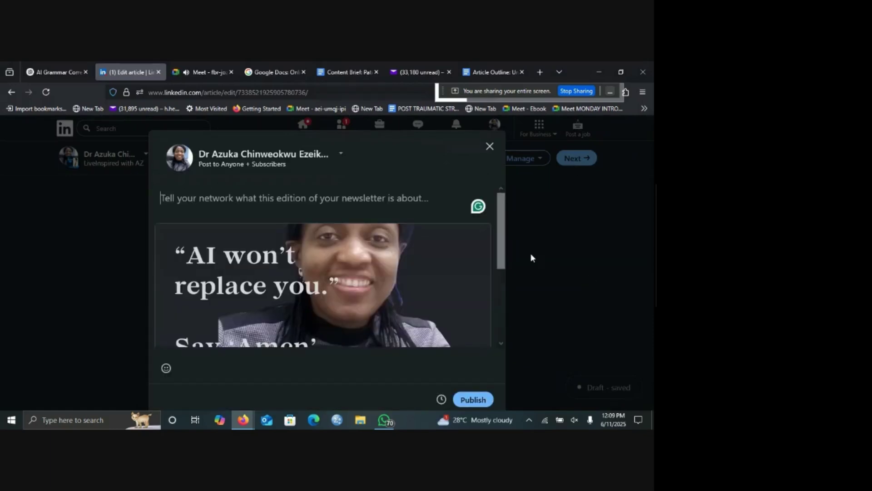
{"action": "left_click_drag", "start_coordinate": [504, 244], "coordinate": [509, 272]}
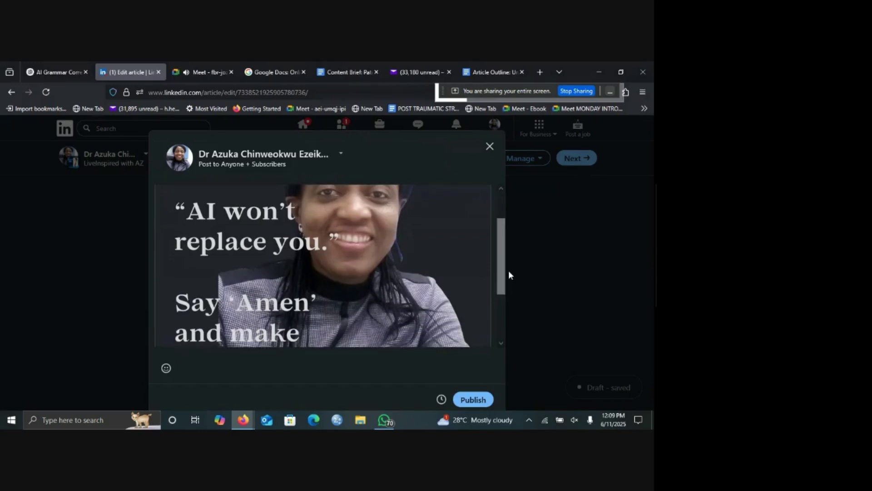
{"action": "left_click", "coordinate": [508, 271]}
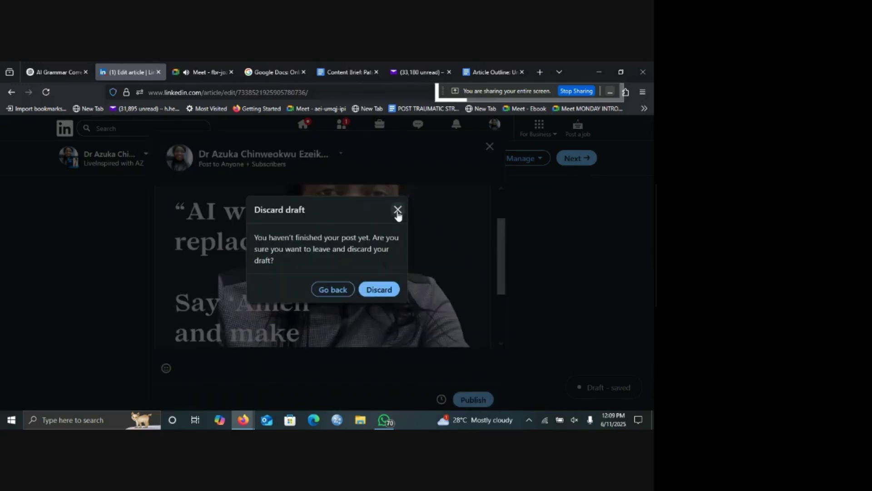
{"action": "left_click", "coordinate": [397, 211]}
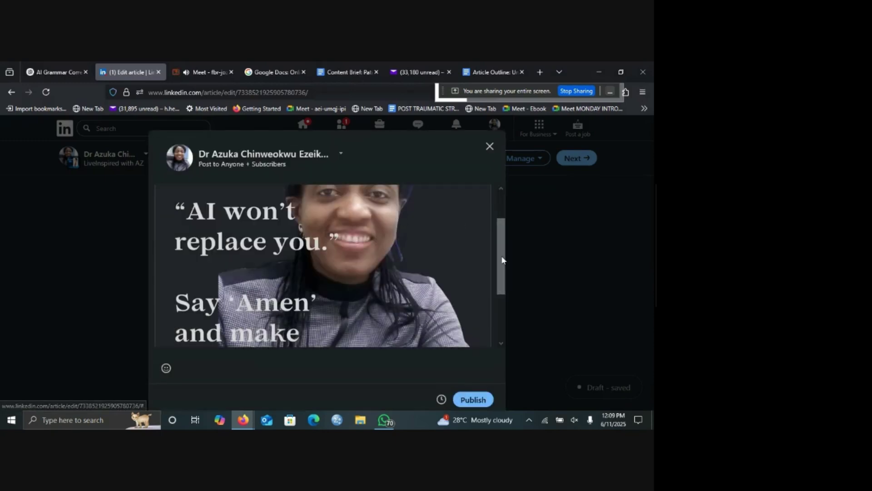
{"action": "scroll", "coordinate": [502, 260], "scroll_direction": "down", "scroll_amount": 1}
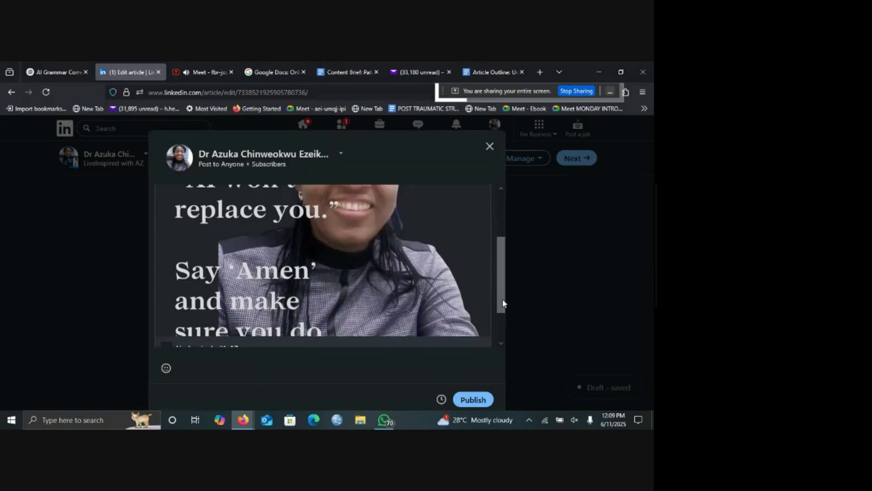
{"action": "left_click_drag", "start_coordinate": [503, 303], "coordinate": [508, 230]}
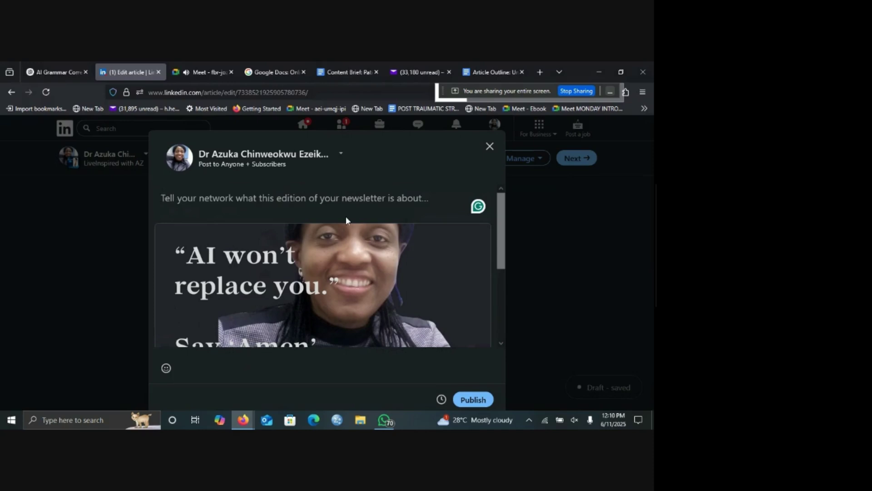
Write "How much do you know about AI" as the message introducing this newsletter edition
{"action": "left_click", "coordinate": [188, 194]}
{"action": "type", "text": "H"}
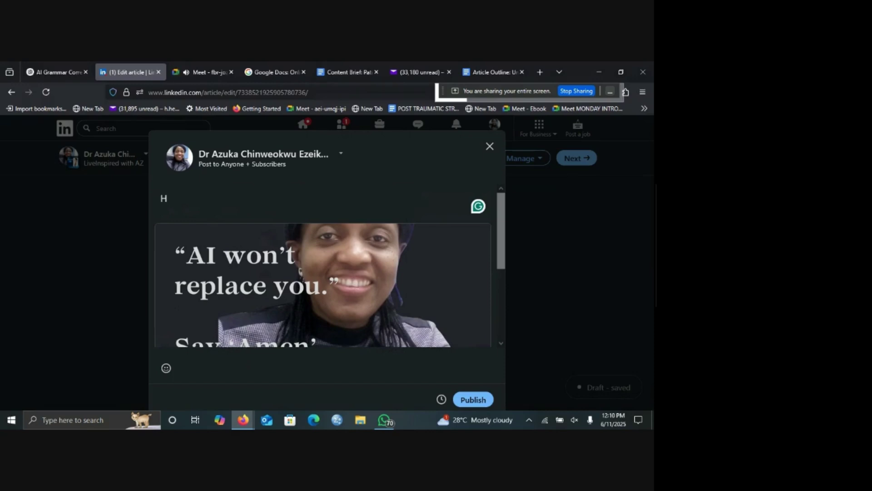
{"action": "type", "text": "ow mucg"}
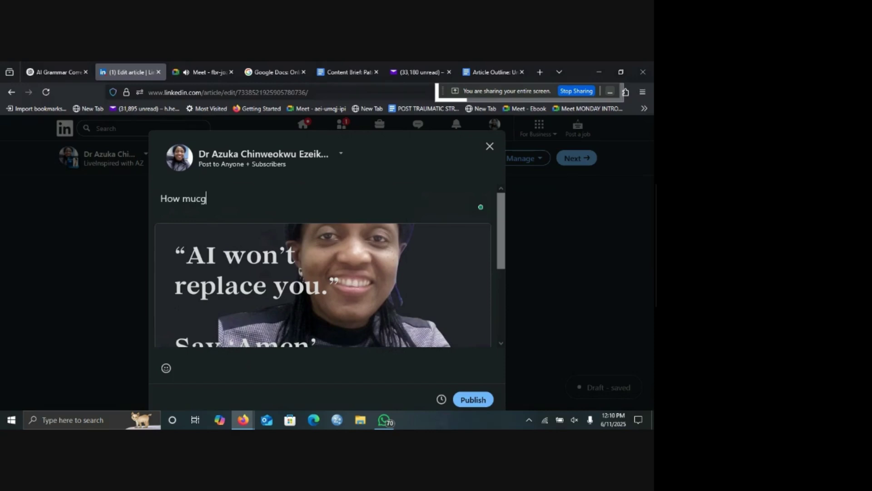
{"action": "key", "text": "BackSpace"}
{"action": "type", "text": "h do you"}
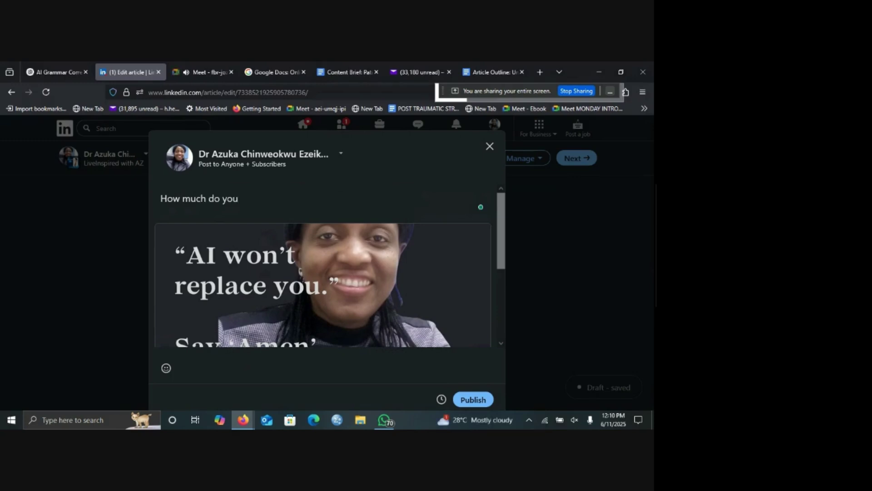
{"action": "type", "text": "know aboutA"}
{"action": "key", "text": "BackSpace"}
{"action": "type", "text": "AI"}
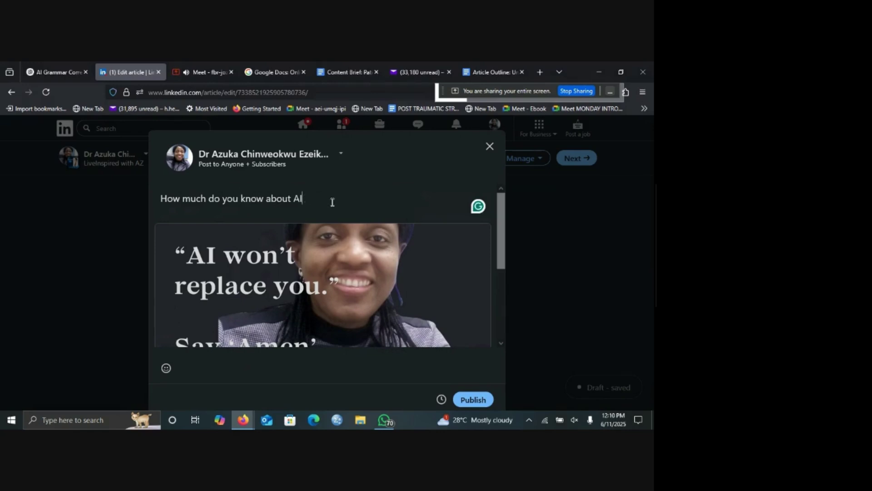
Look over the rest of the post preview and discard the unfinished post to return to the article editor
{"action": "left_click_drag", "start_coordinate": [499, 248], "coordinate": [502, 303]}
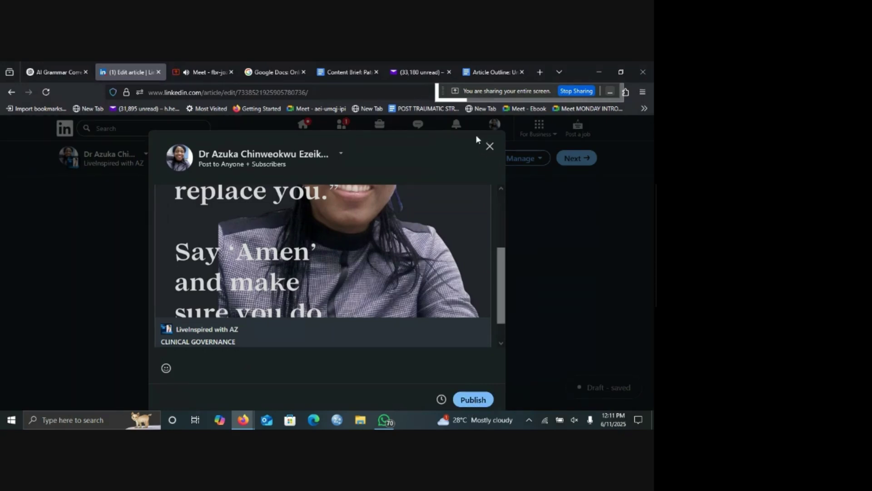
{"action": "left_click", "coordinate": [490, 147]}
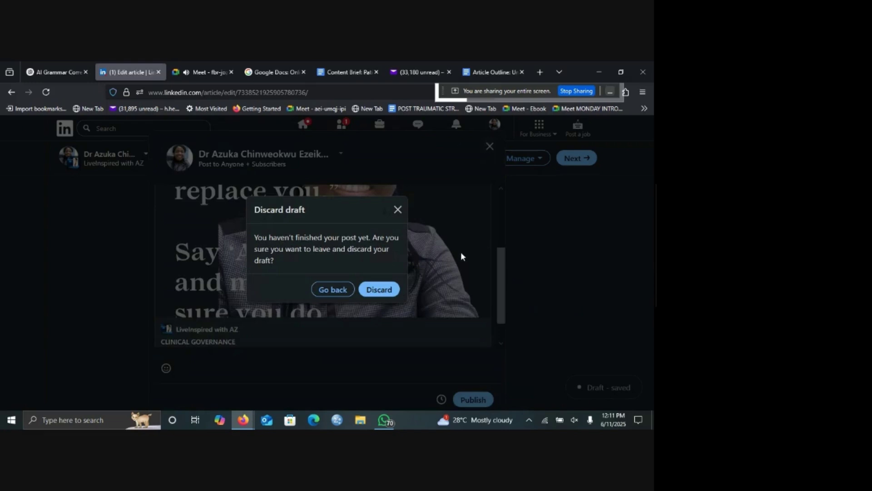
{"action": "left_click", "coordinate": [376, 292]}
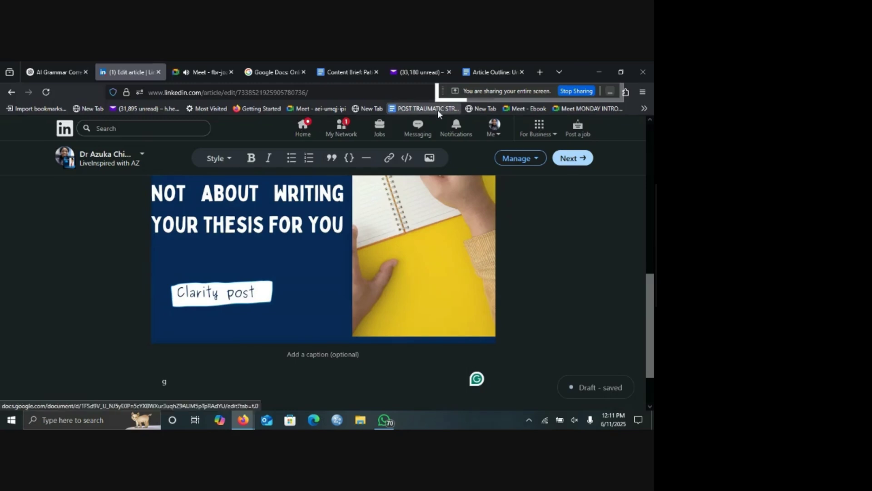
Check the article's publishing identity and destination options, and open the author's own profile page
{"action": "left_click", "coordinate": [69, 162]}
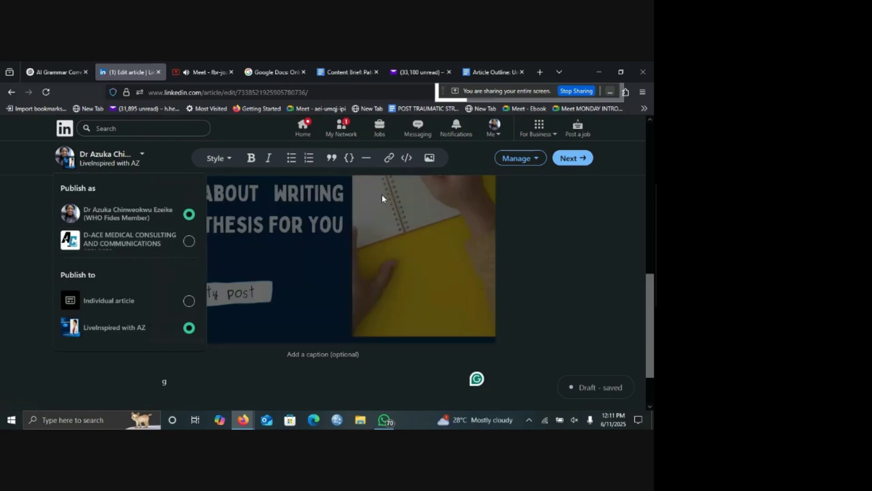
{"action": "left_click", "coordinate": [495, 128]}
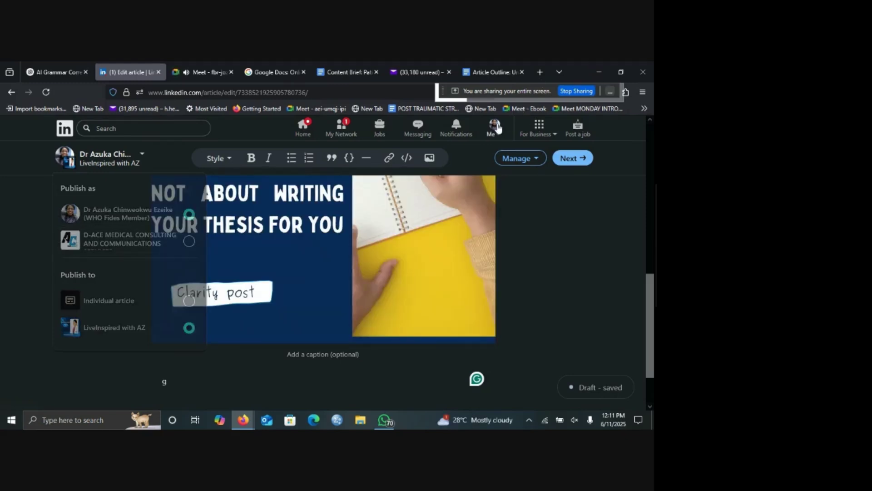
{"action": "left_click", "coordinate": [416, 291]}
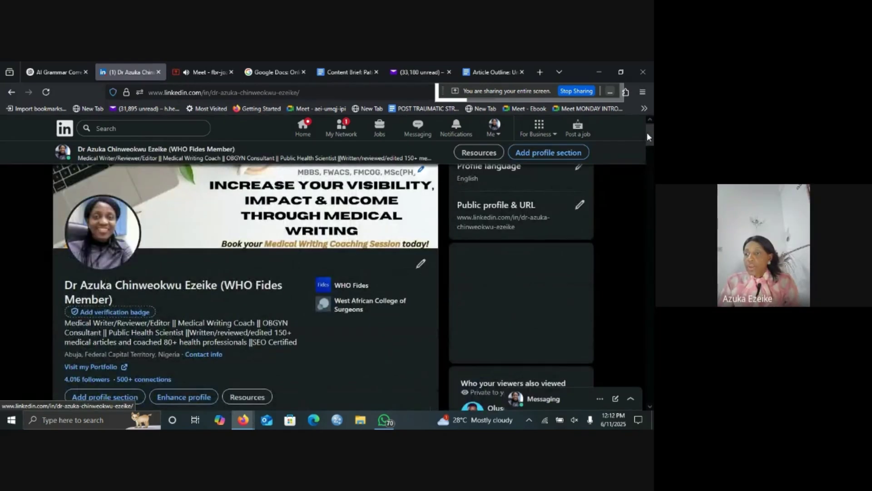
Filter the profile's Activity section to newsletters and open the "LiveInspired with AZ" newsletter page
{"action": "left_click_drag", "start_coordinate": [647, 133], "coordinate": [647, 181]}
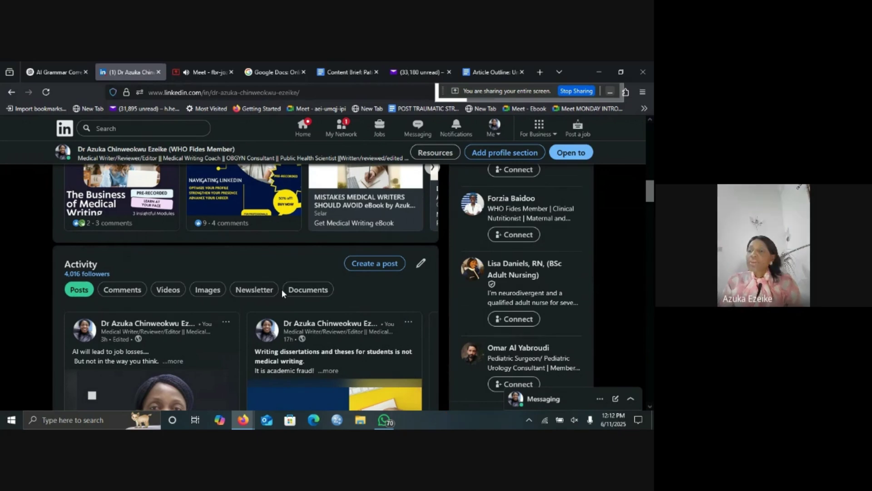
{"action": "left_click", "coordinate": [263, 292]}
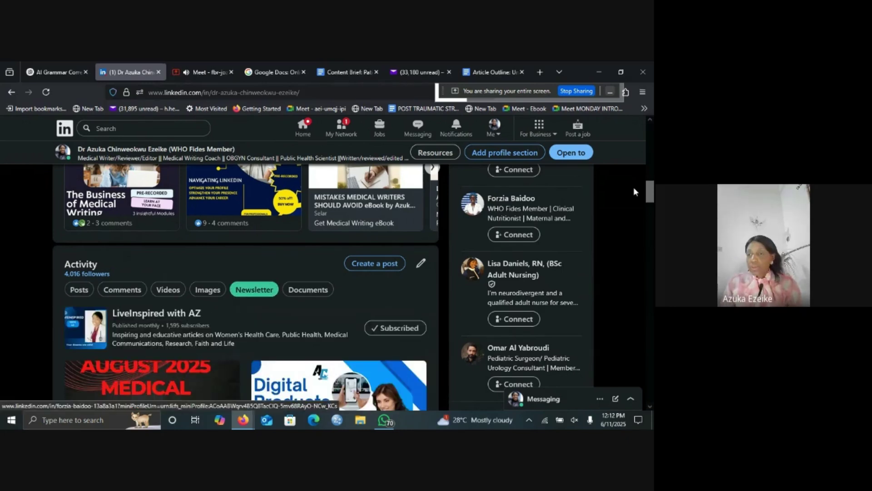
{"action": "mouse_move", "coordinate": [650, 193]}
{"action": "left_mouse_down"}
{"action": "mouse_move", "coordinate": [648, 208]}
{"action": "mouse_move", "coordinate": [646, 197]}
{"action": "left_mouse_up"}
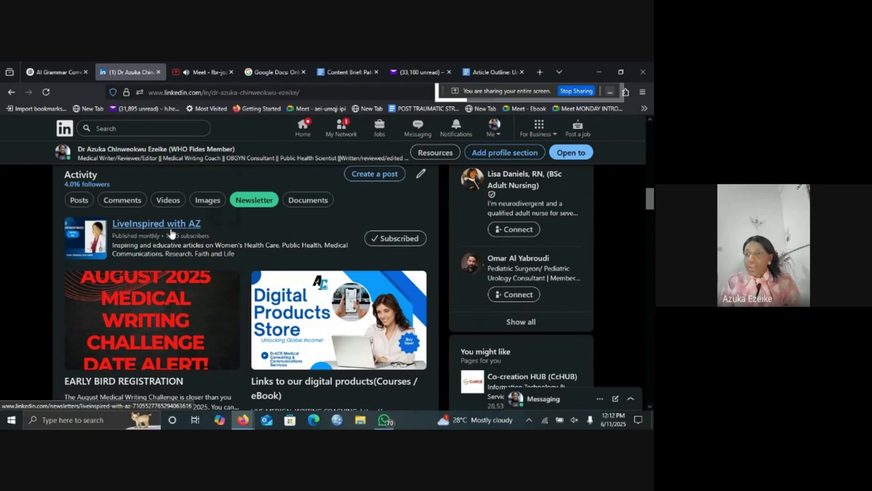
{"action": "left_click", "coordinate": [93, 234]}
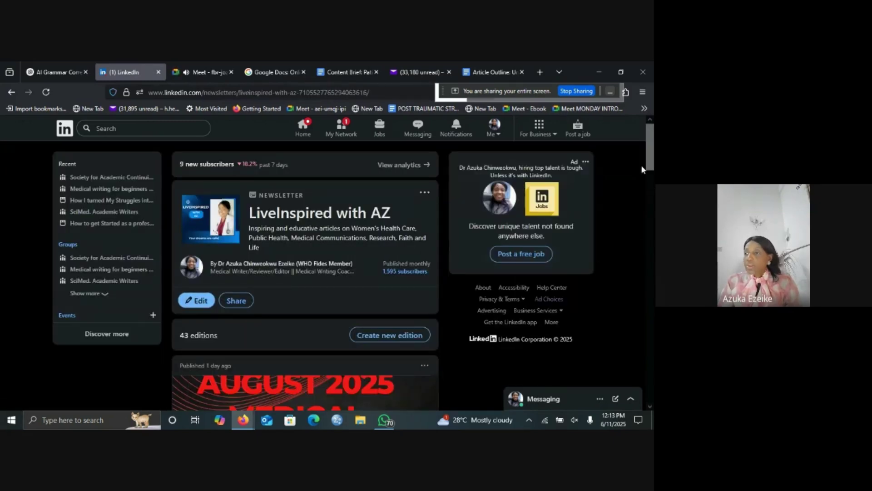
Examine the newsletter's header details and browse its past editions back to those published 5 months ago
{"action": "mouse_move", "coordinate": [649, 161]}
{"action": "left_mouse_down"}
{"action": "mouse_move", "coordinate": [651, 183]}
{"action": "mouse_move", "coordinate": [651, 150]}
{"action": "left_mouse_up"}
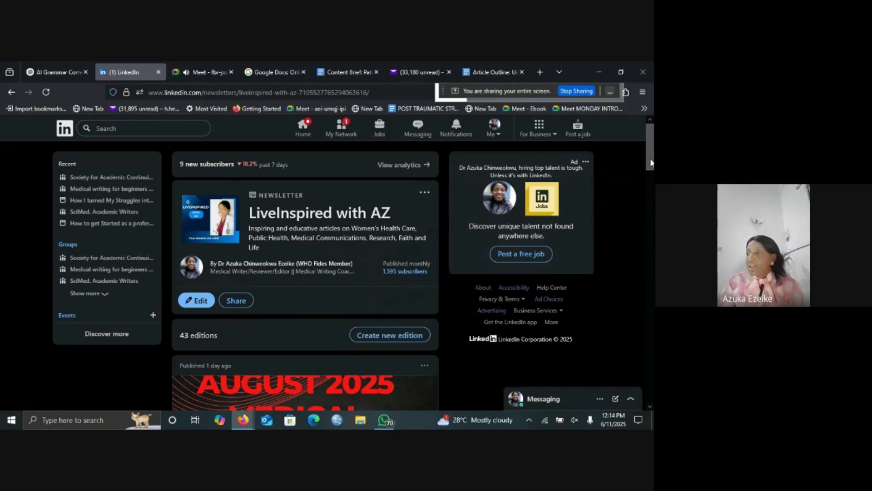
{"action": "scroll", "coordinate": [651, 171], "scroll_direction": "down", "scroll_amount": 1}
{"action": "scroll", "coordinate": [648, 162], "scroll_direction": "up", "scroll_amount": 1}
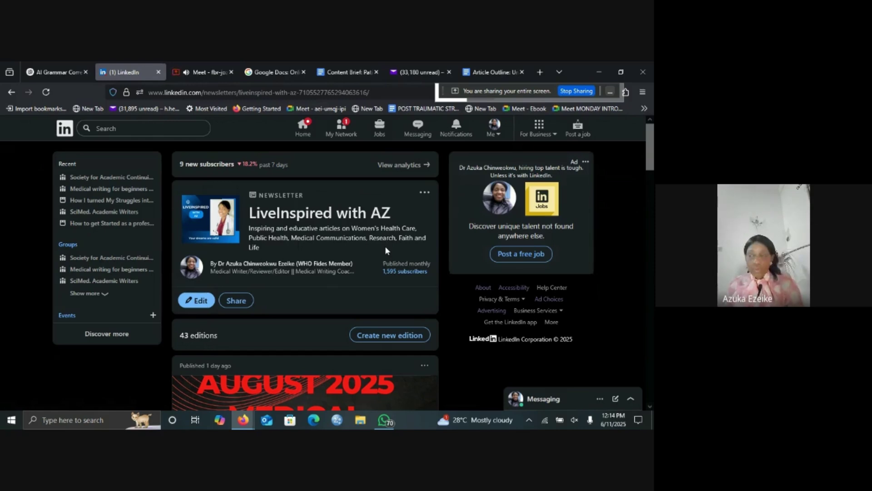
{"action": "left_click_drag", "start_coordinate": [647, 161], "coordinate": [647, 180]}
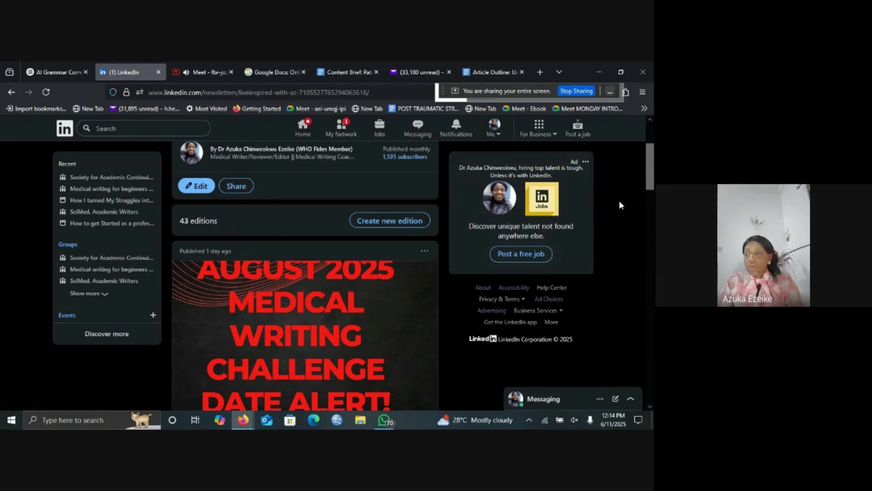
{"action": "left_click_drag", "start_coordinate": [649, 186], "coordinate": [653, 288]}
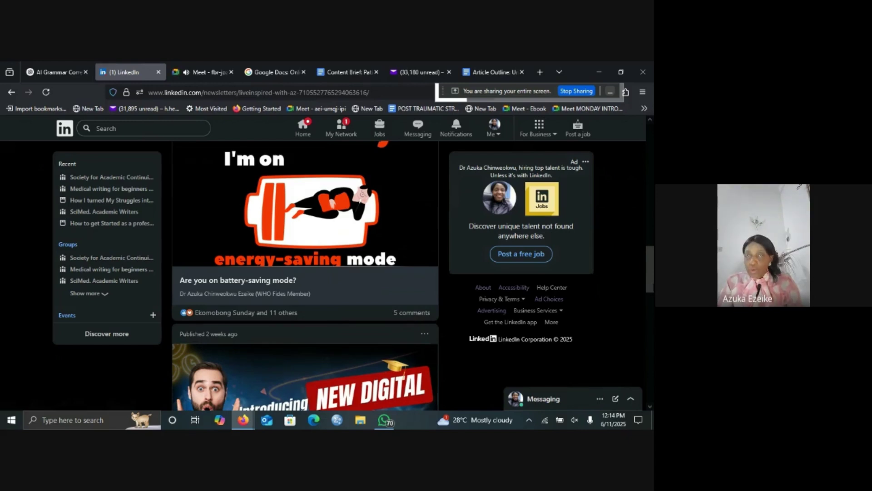
{"action": "scroll", "coordinate": [305, 275], "scroll_direction": "down", "scroll_amount": 5}
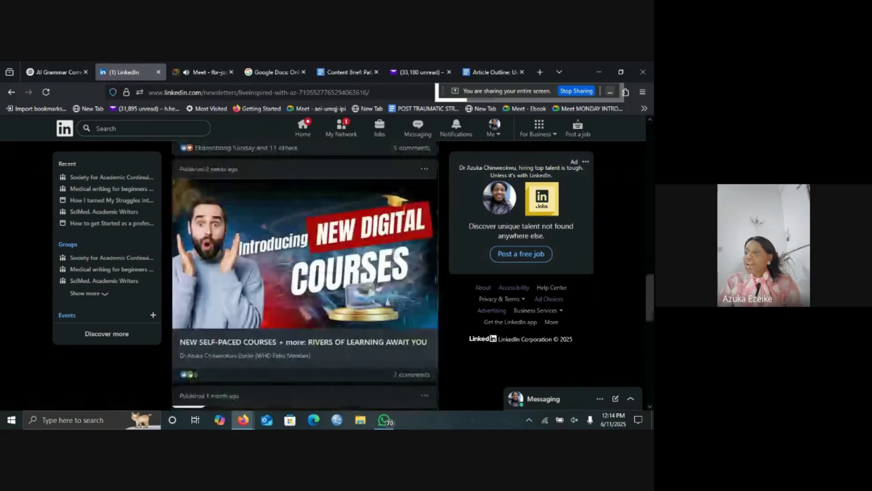
{"action": "scroll", "coordinate": [306, 276], "scroll_direction": "down", "scroll_amount": 9}
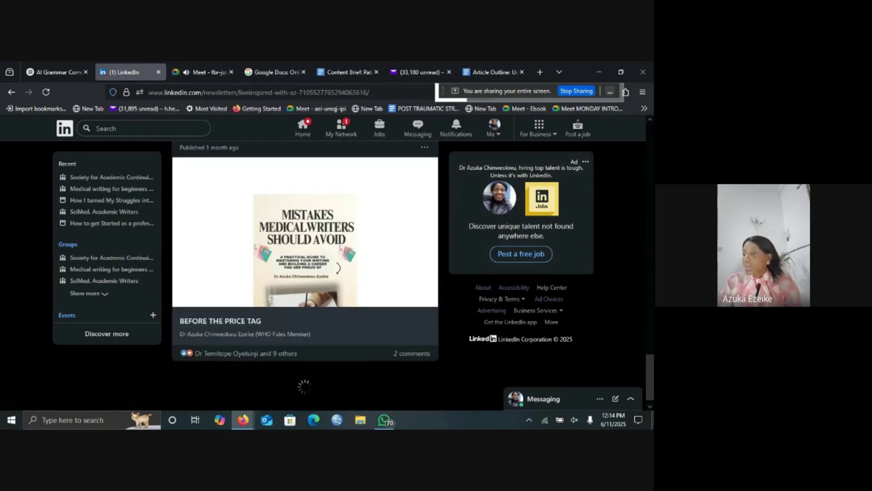
{"action": "scroll", "coordinate": [305, 276], "scroll_direction": "down", "scroll_amount": 4}
{"action": "left_click", "coordinate": [653, 377]}
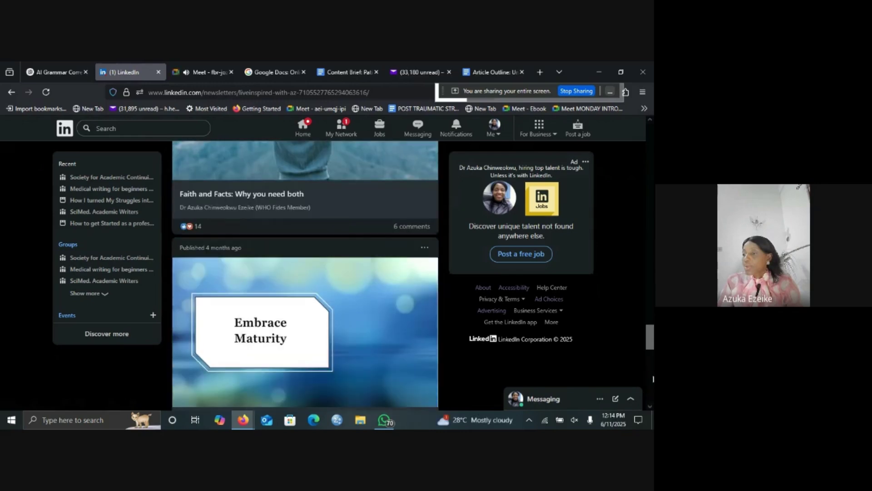
{"action": "mouse_move", "coordinate": [650, 366]}
{"action": "left_mouse_down"}
{"action": "mouse_move", "coordinate": [651, 381]}
{"action": "mouse_move", "coordinate": [647, 317]}
{"action": "mouse_move", "coordinate": [653, 368]}
{"action": "left_mouse_up"}
{"action": "scroll", "coordinate": [305, 276], "scroll_direction": "down", "scroll_amount": 2}
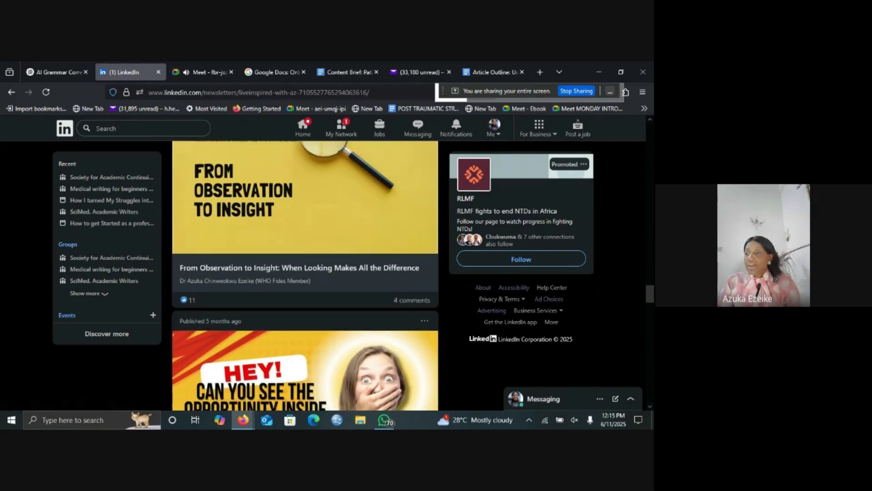
{"action": "scroll", "coordinate": [305, 276], "scroll_direction": "down", "scroll_amount": 4}
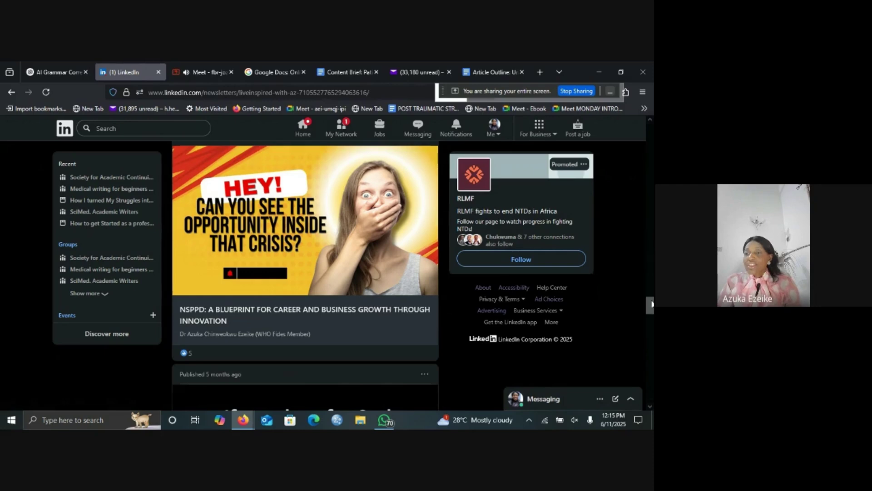
Return to the newsletter's header and look over its most recent editions again
{"action": "left_click_drag", "start_coordinate": [652, 304], "coordinate": [643, 157]}
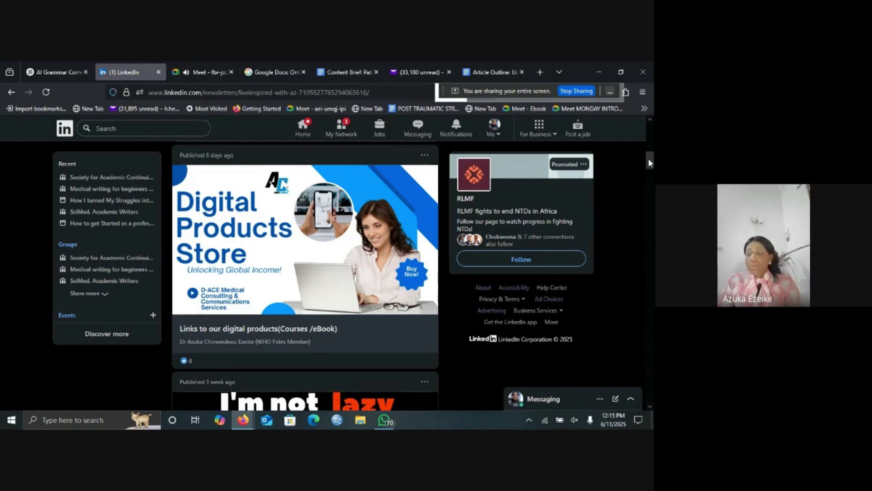
{"action": "left_click_drag", "start_coordinate": [648, 158], "coordinate": [649, 133]}
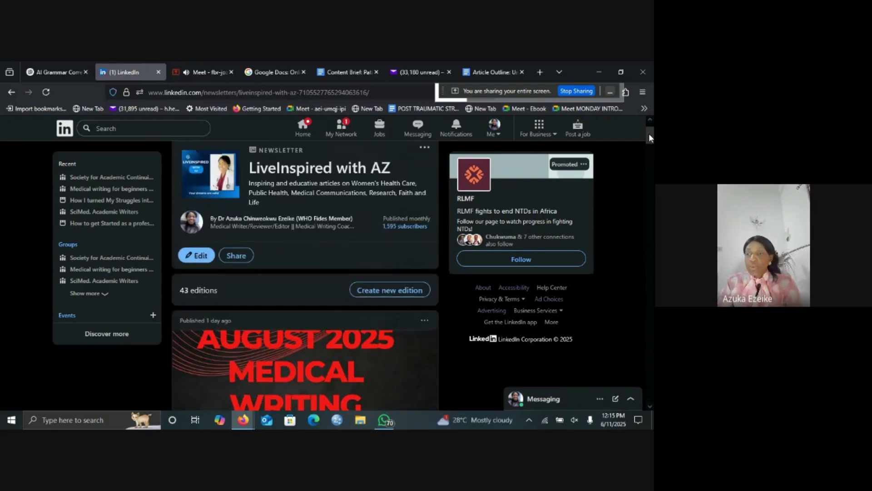
{"action": "left_click_drag", "start_coordinate": [649, 133], "coordinate": [645, 163]}
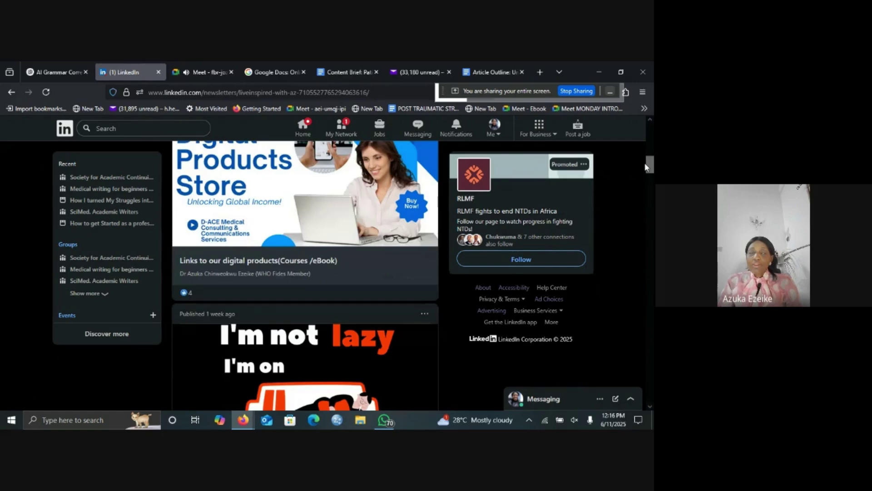